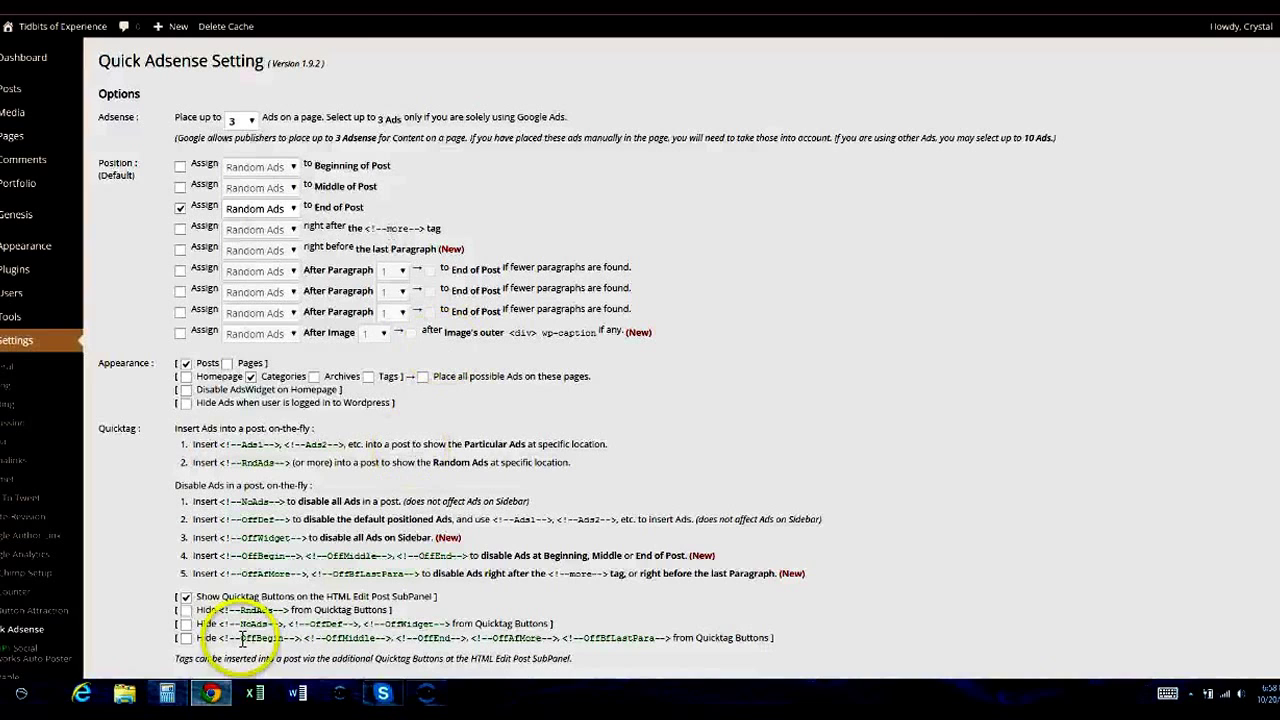
Step: Open the Quick Adsense settings and toggle the End of Post random ads checkbox
click(40, 630)
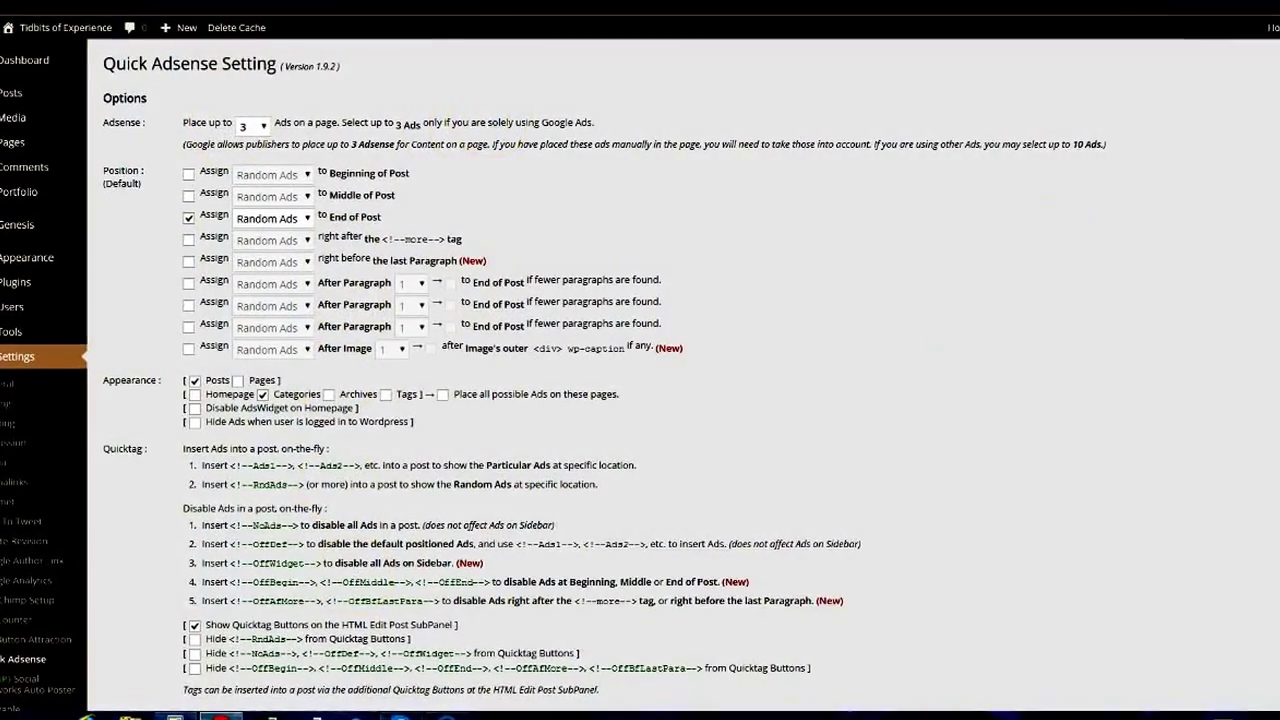
scroll(640, 400, down, 3)
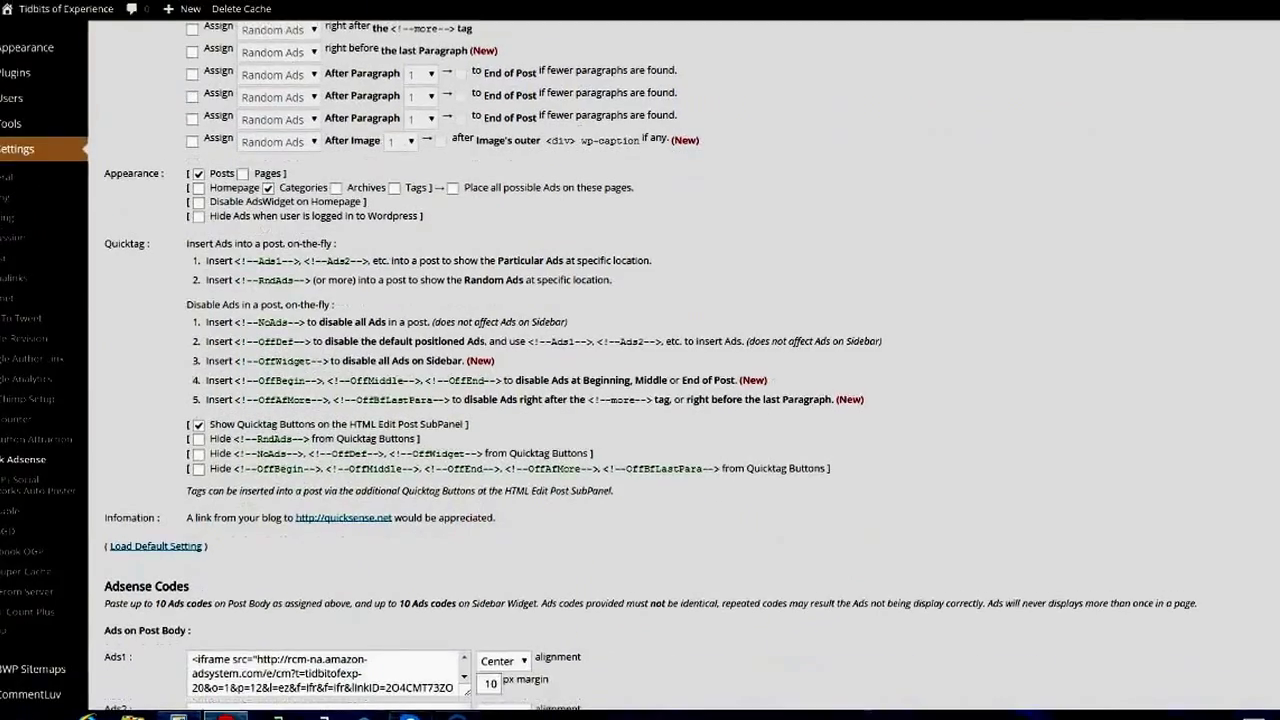
scroll(640, 400, down, 2)
scroll(640, 400, up, 5)
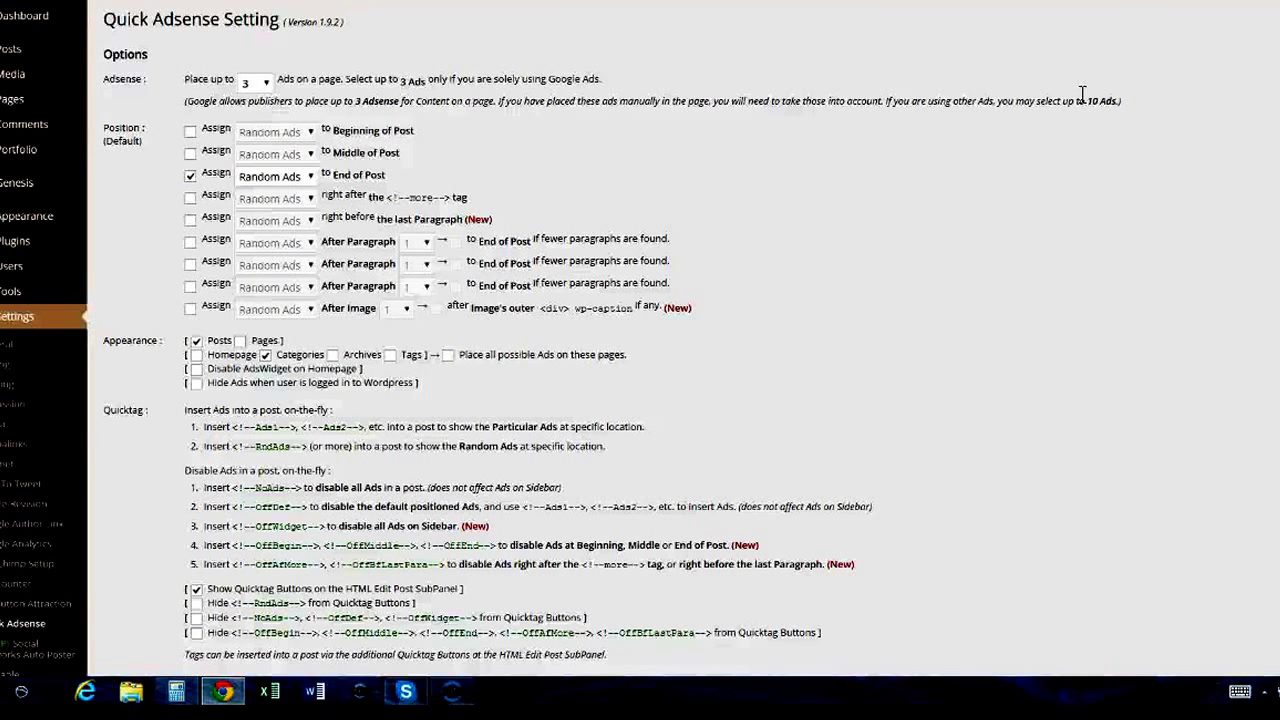
click(191, 176)
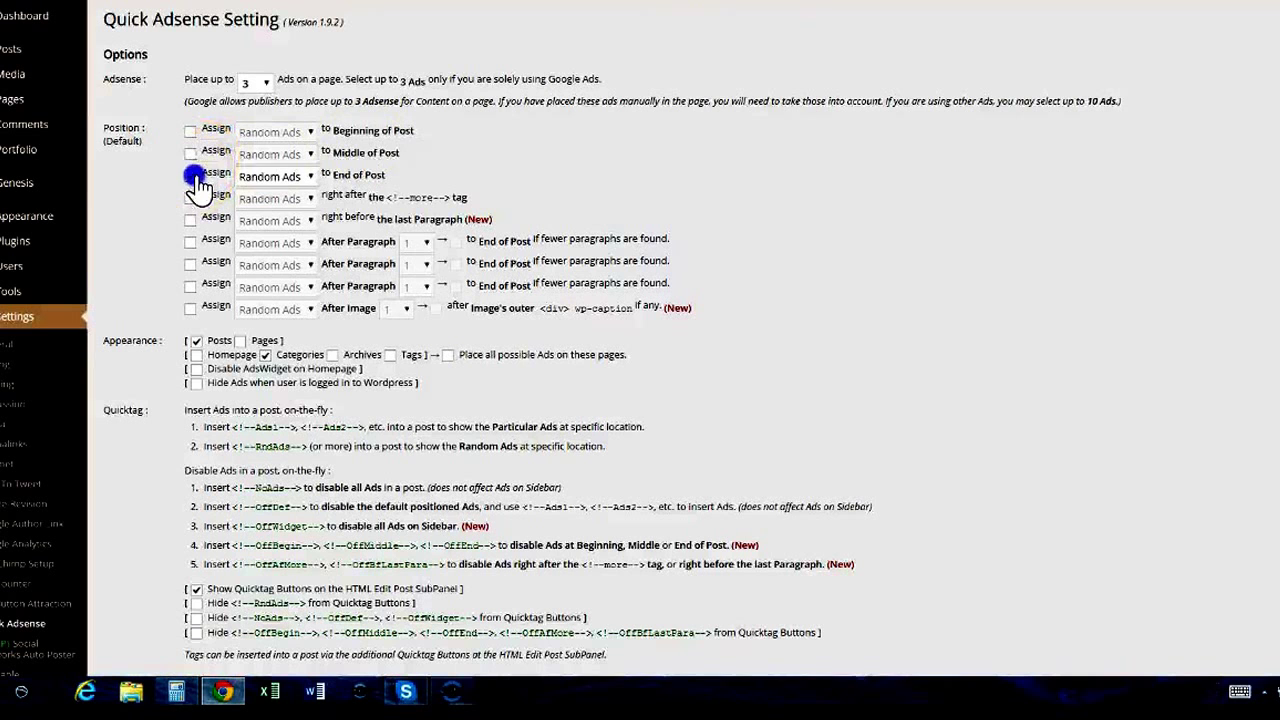
click(191, 176)
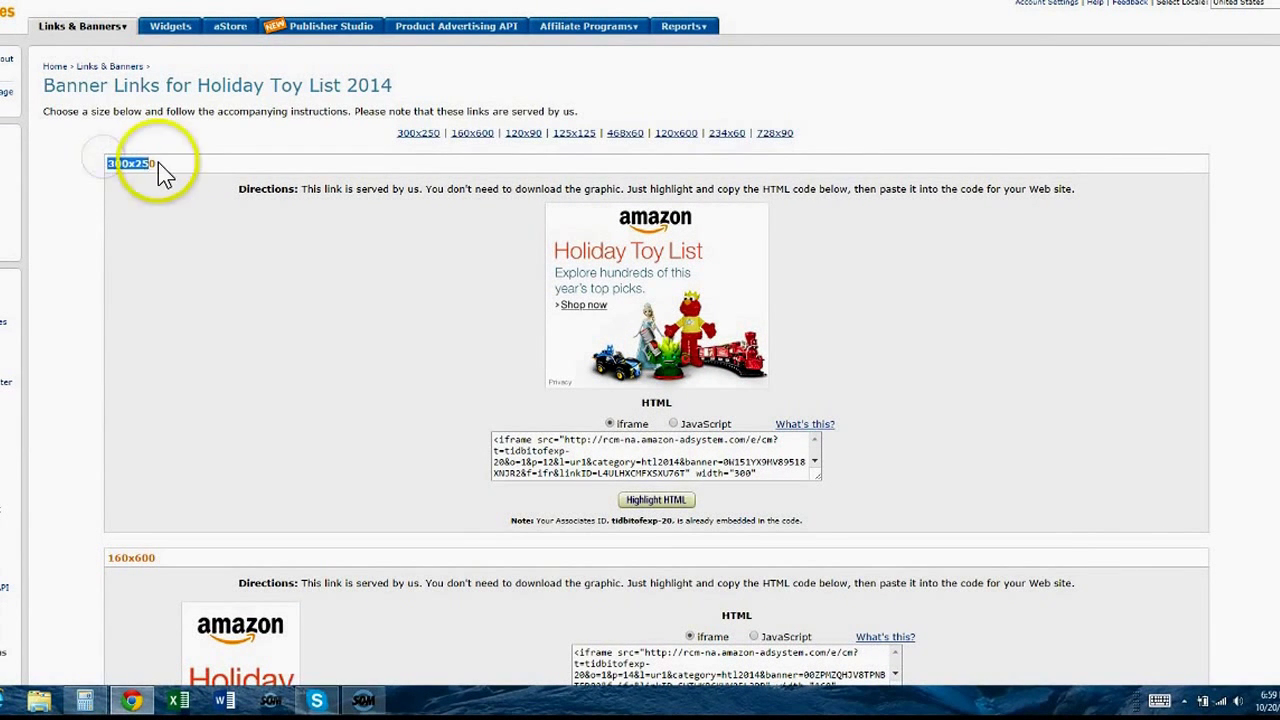
Step: Select the 300x250 Holiday Toy List banner's iframe HTML and copy it
double_click(159, 162)
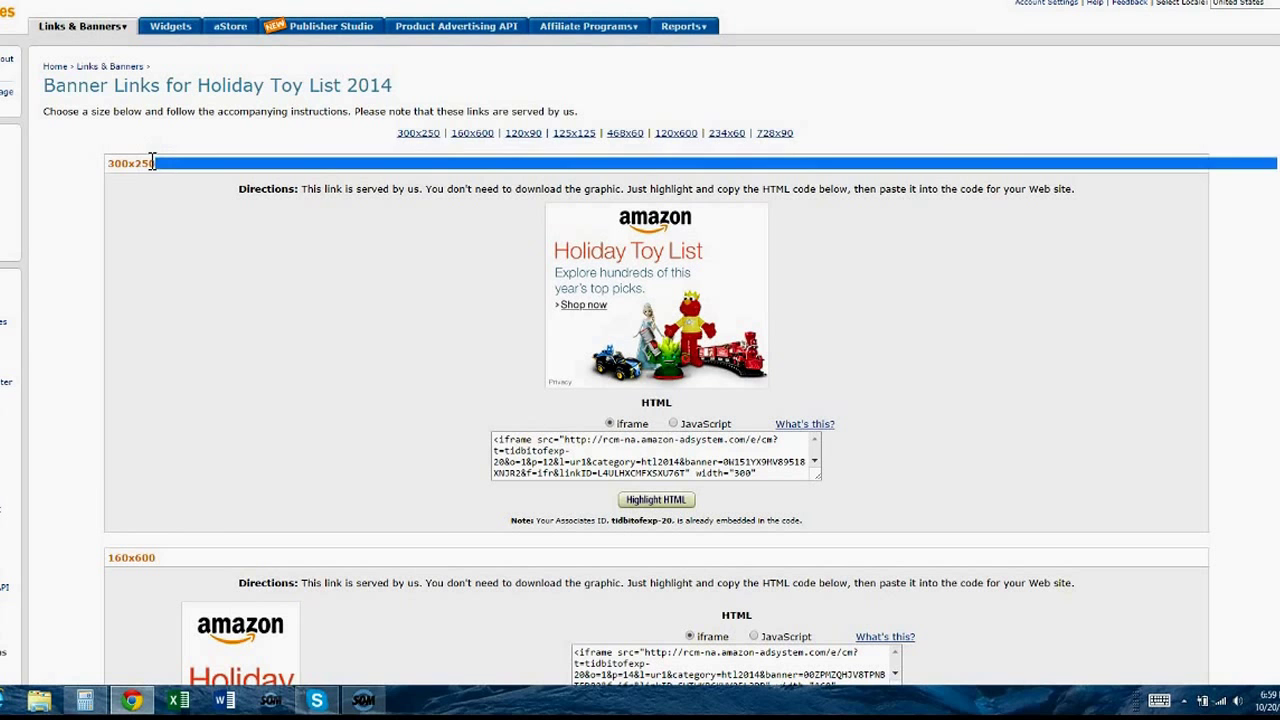
click(159, 162)
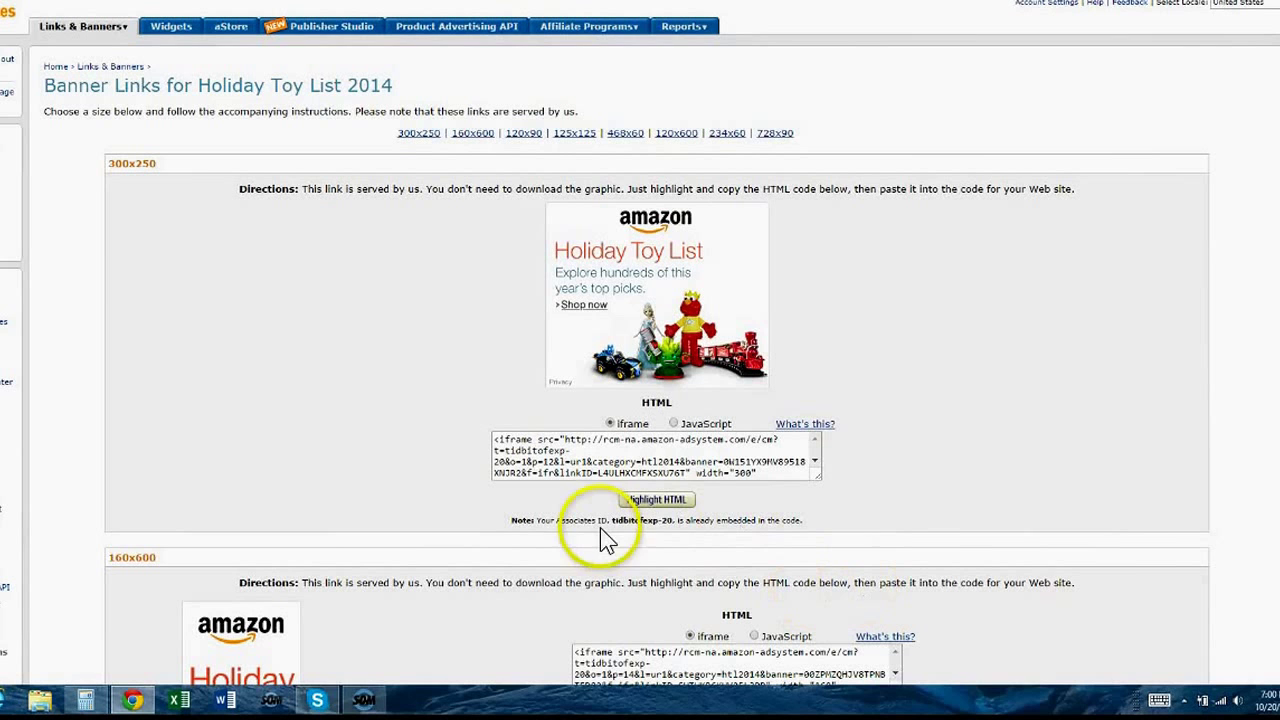
click(668, 504)
right_click(630, 460)
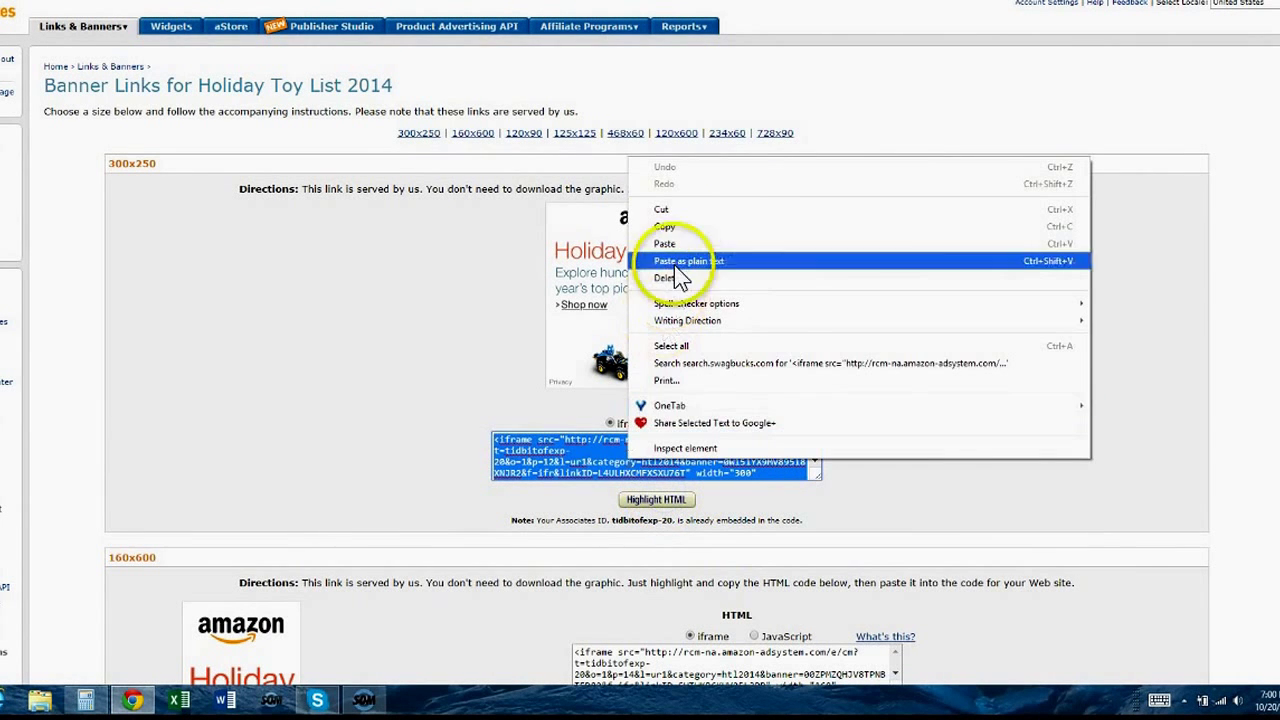
click(634, 226)
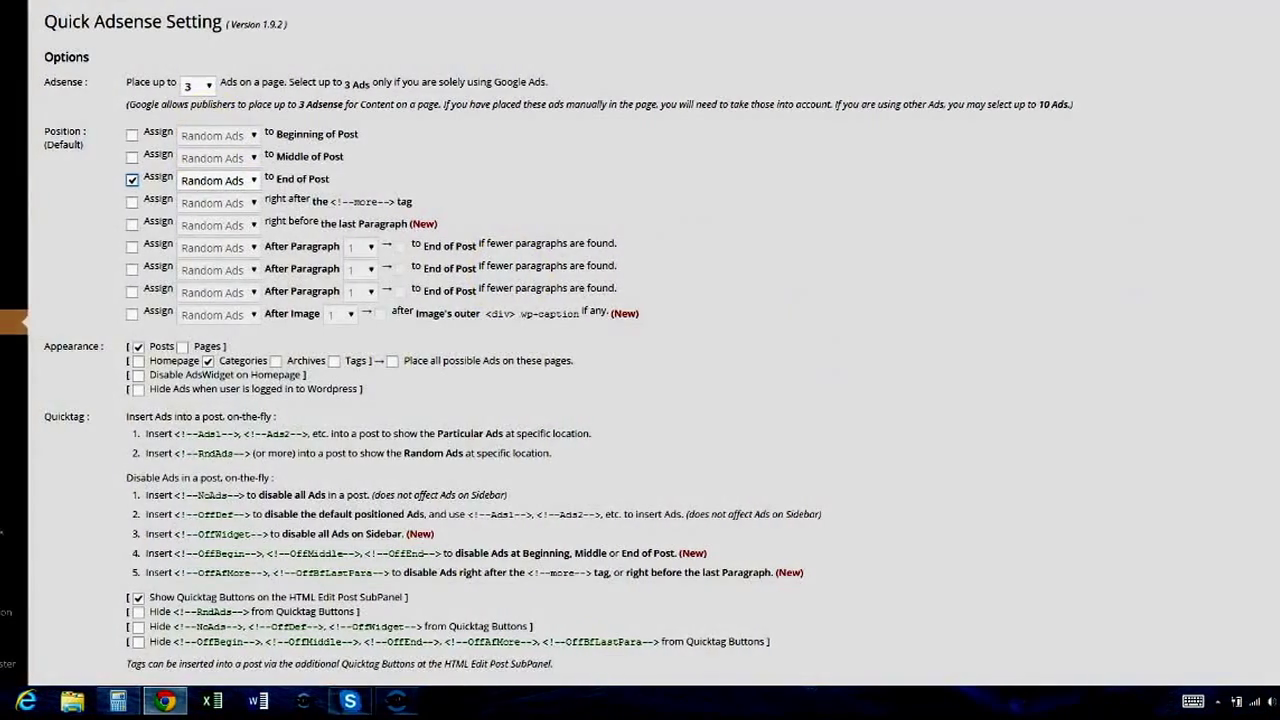
Step: Paste the Amazon banner iframe code into the Ads2 box and save the Quick Adsense settings
scroll(640, 360, down, 4)
scroll(640, 360, down, 2)
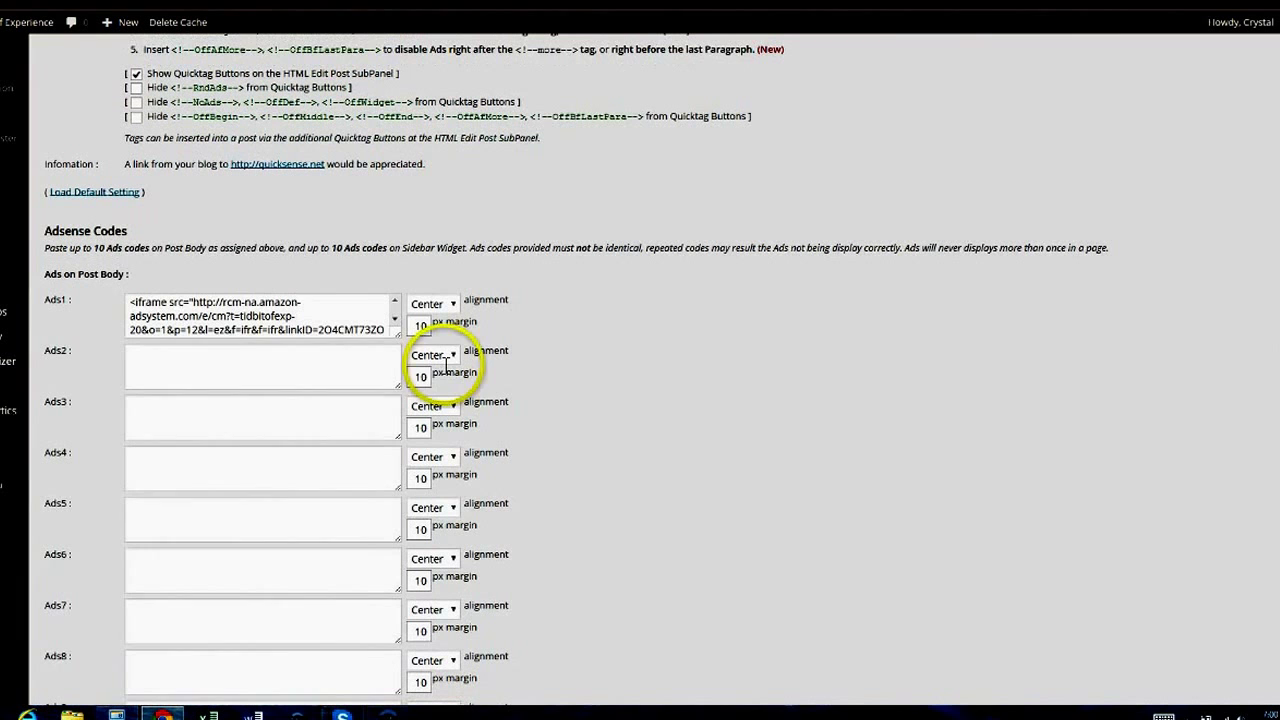
click(214, 358)
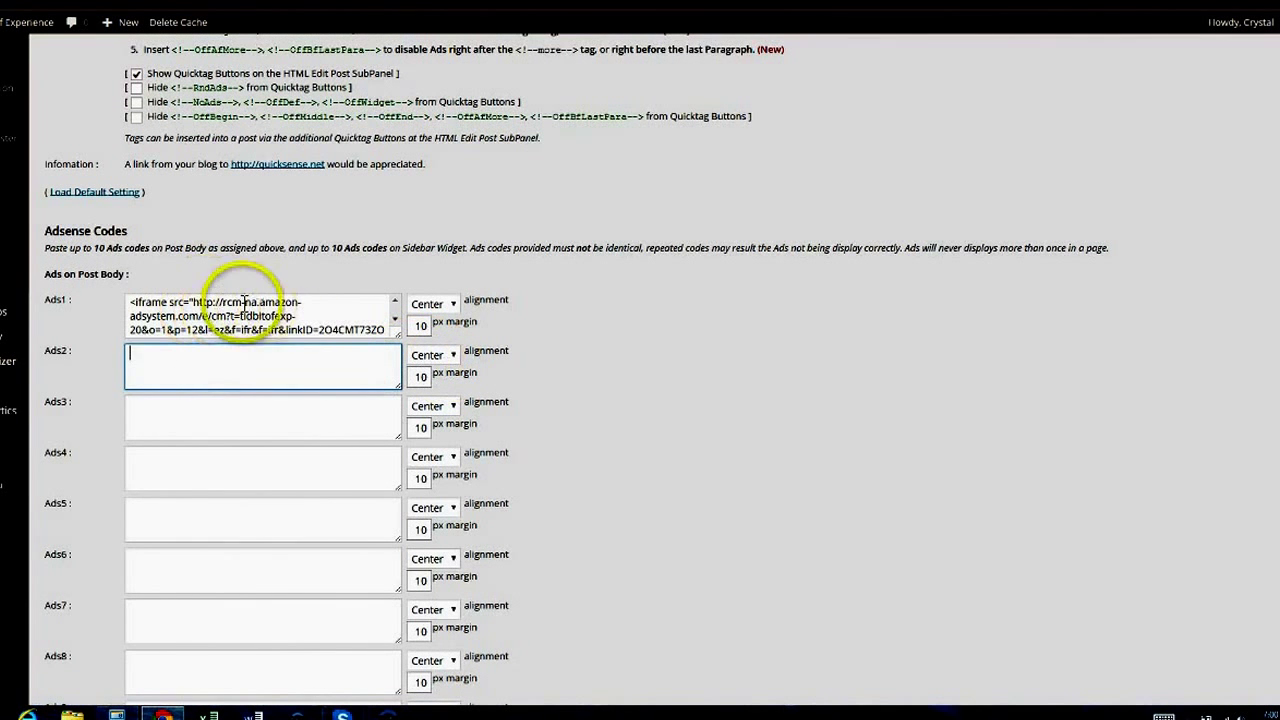
right_click(251, 366)
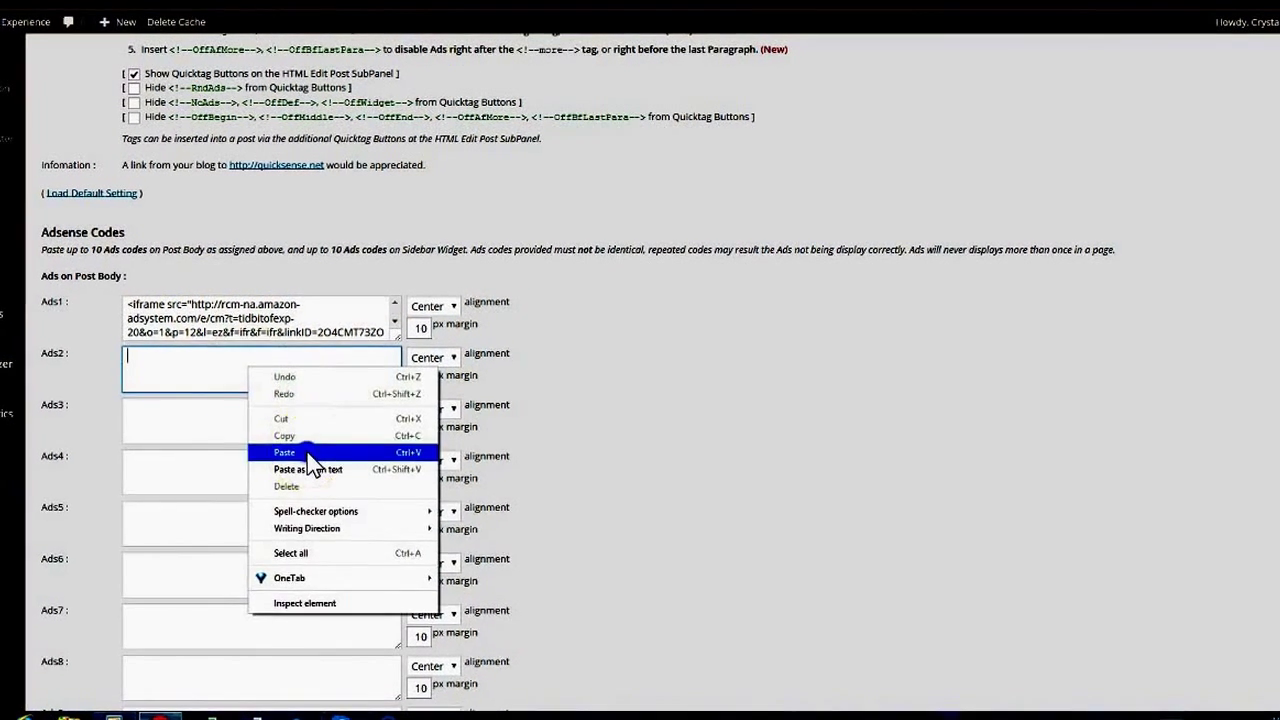
click(300, 453)
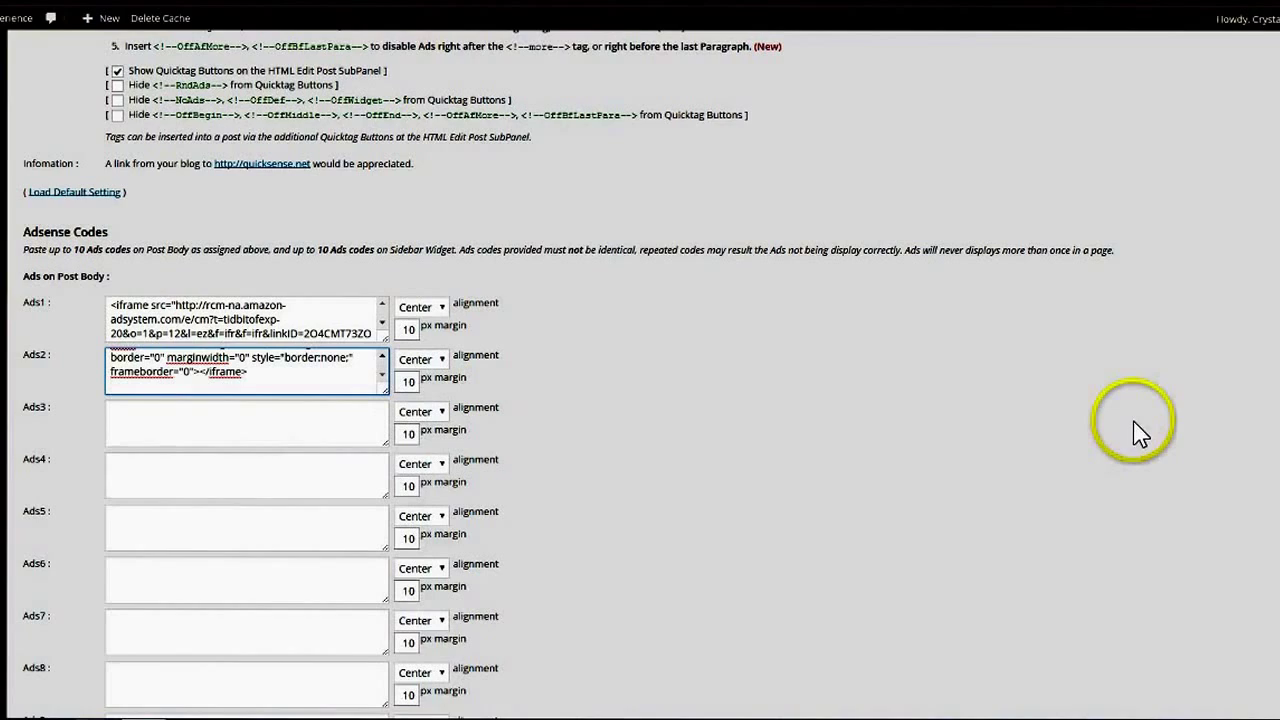
scroll(300, 420, down, 10)
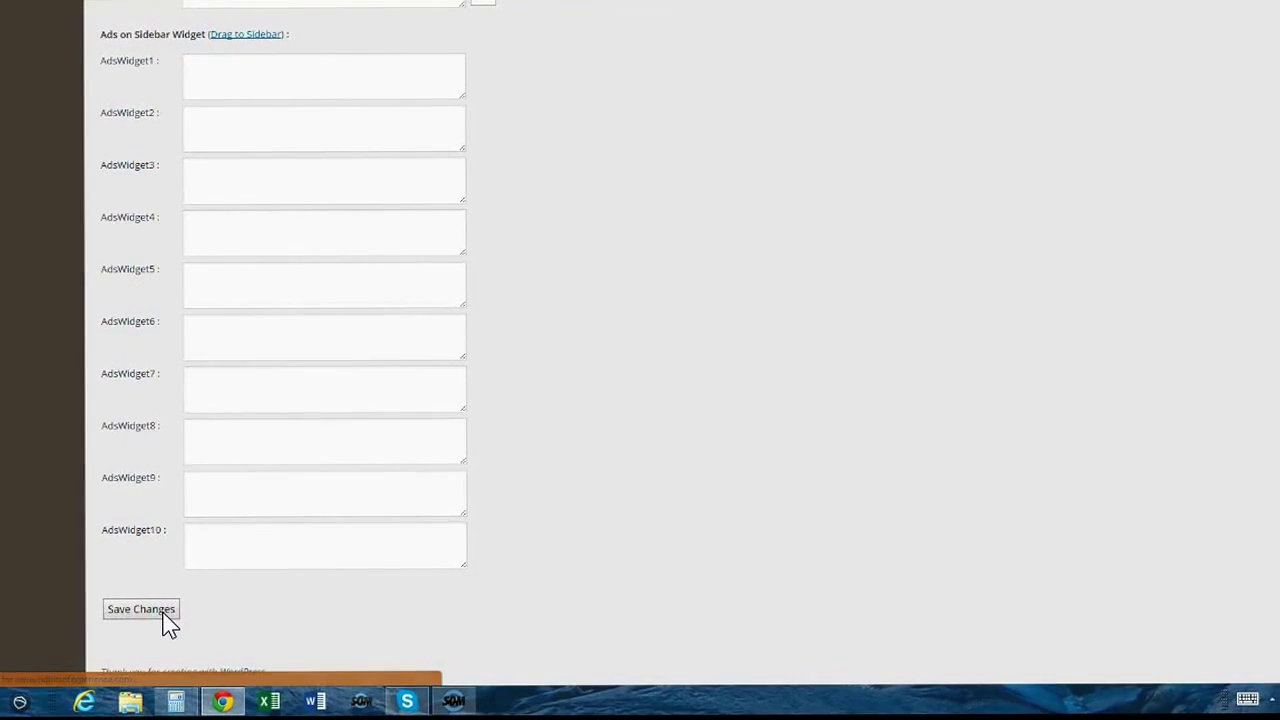
click(141, 609)
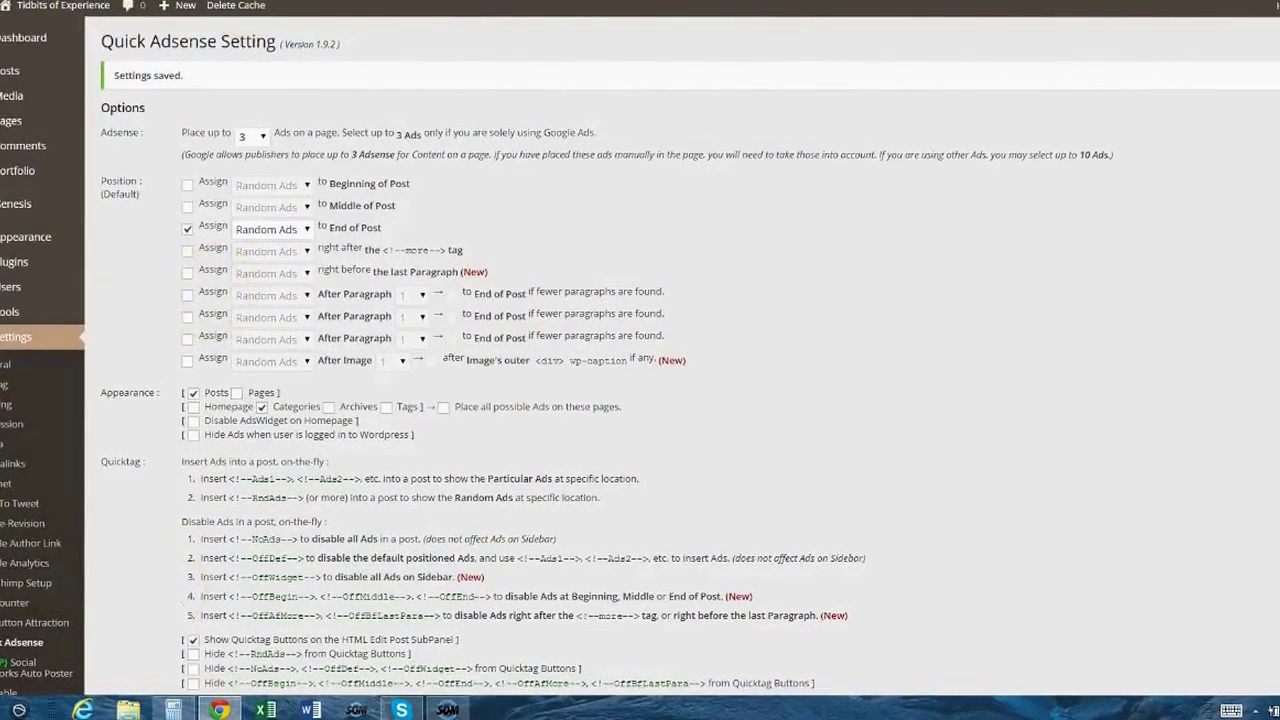
Step: Open the Tidbits of Experience blog in a new tab and go to the Standard Deviants Accelerate Review post
key(ctrl+t)
text(t)
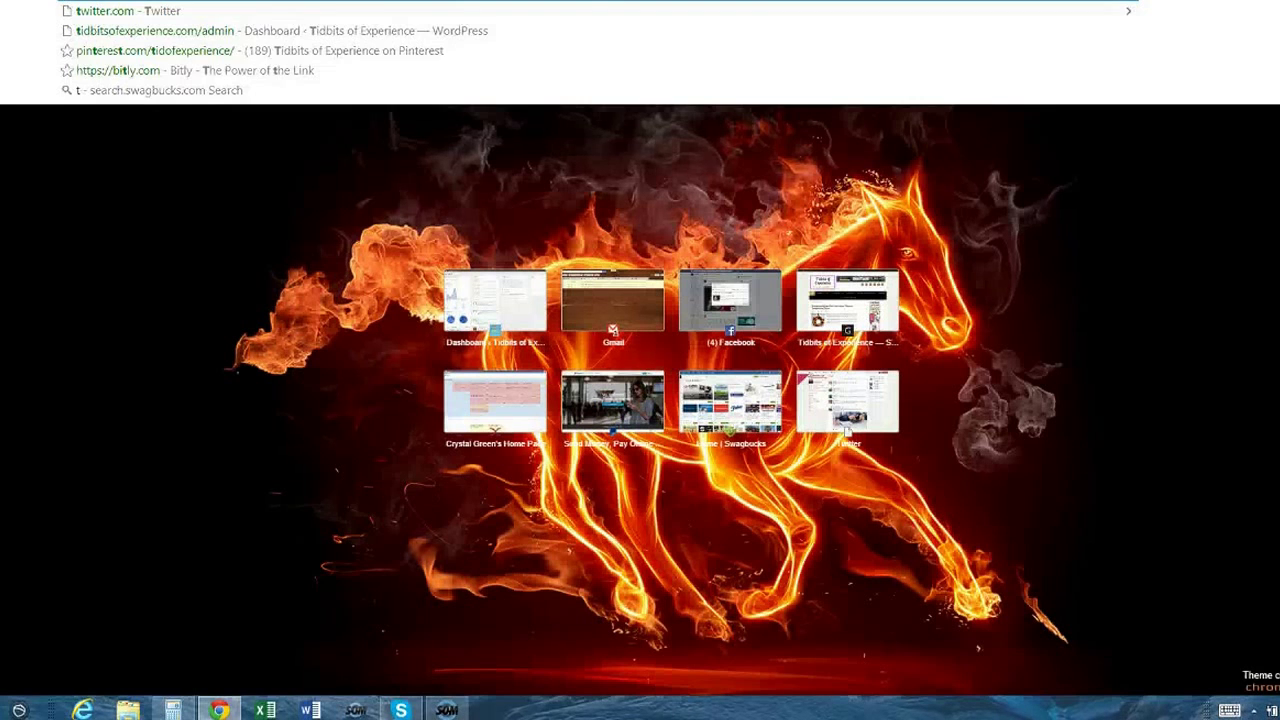
key(Return)
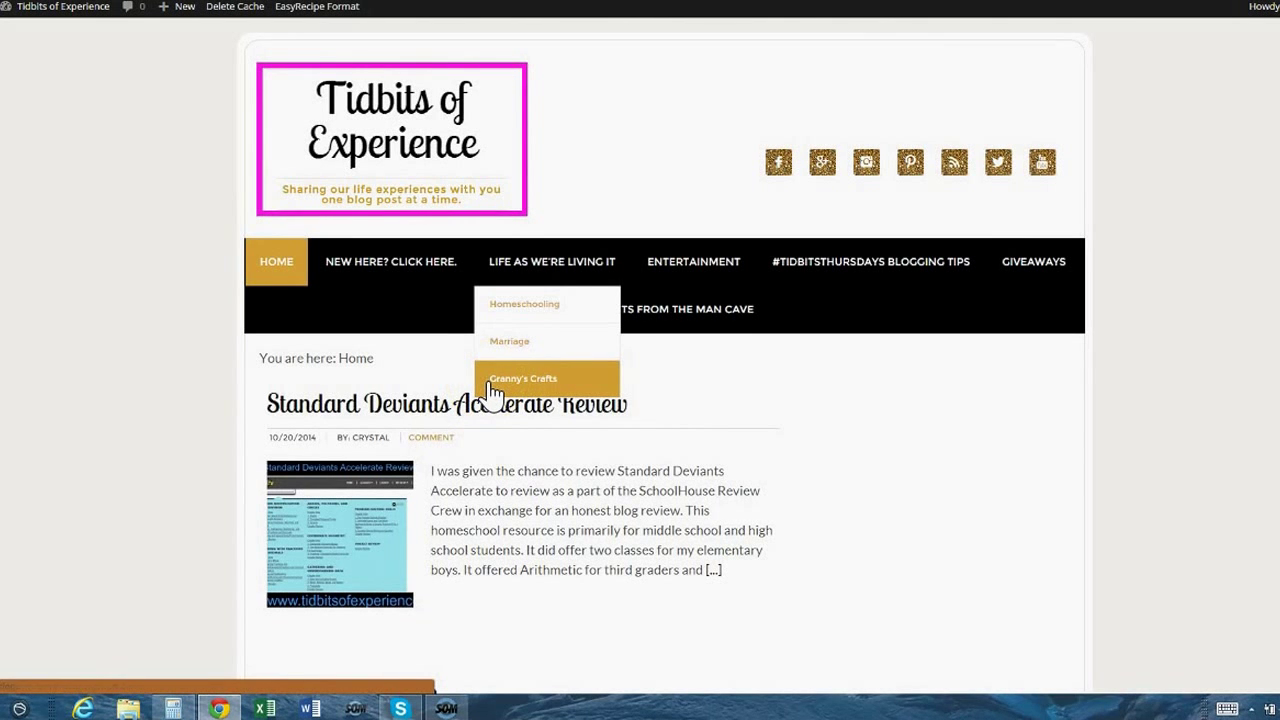
click(424, 408)
Step: Scroll up and down through the published review post to look it over
click(803, 443)
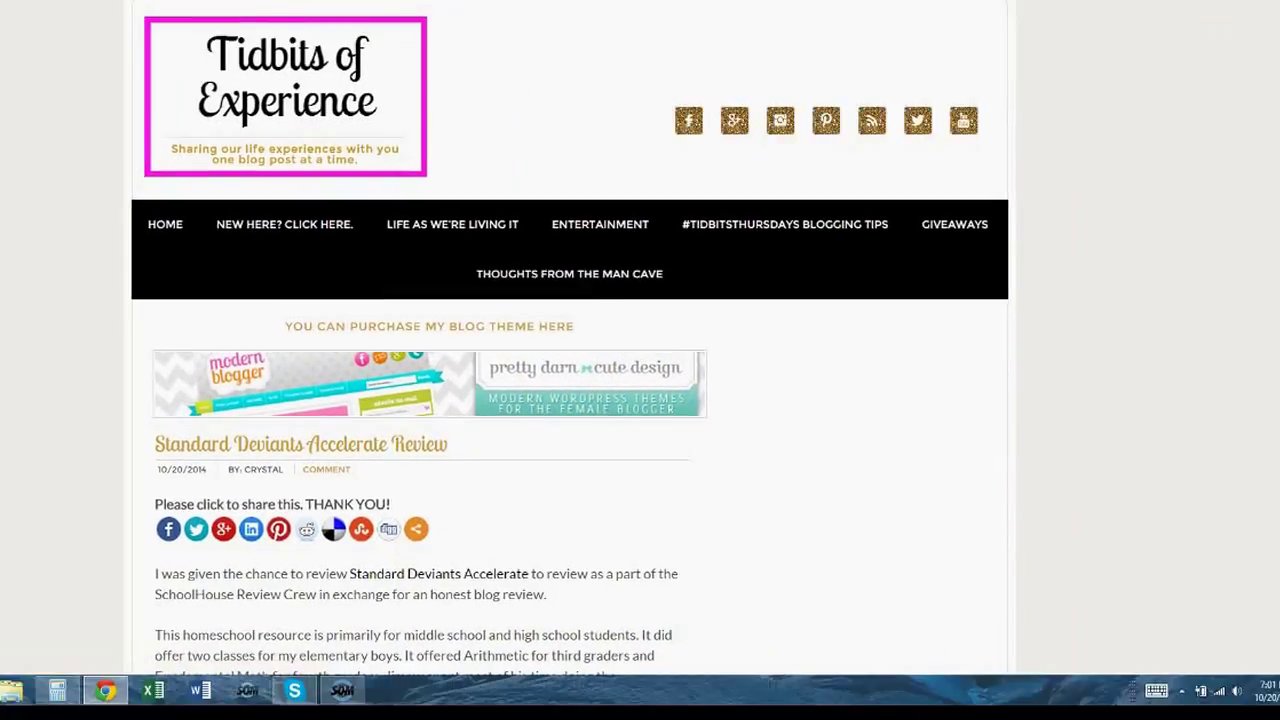
scroll(640, 400, down, 3)
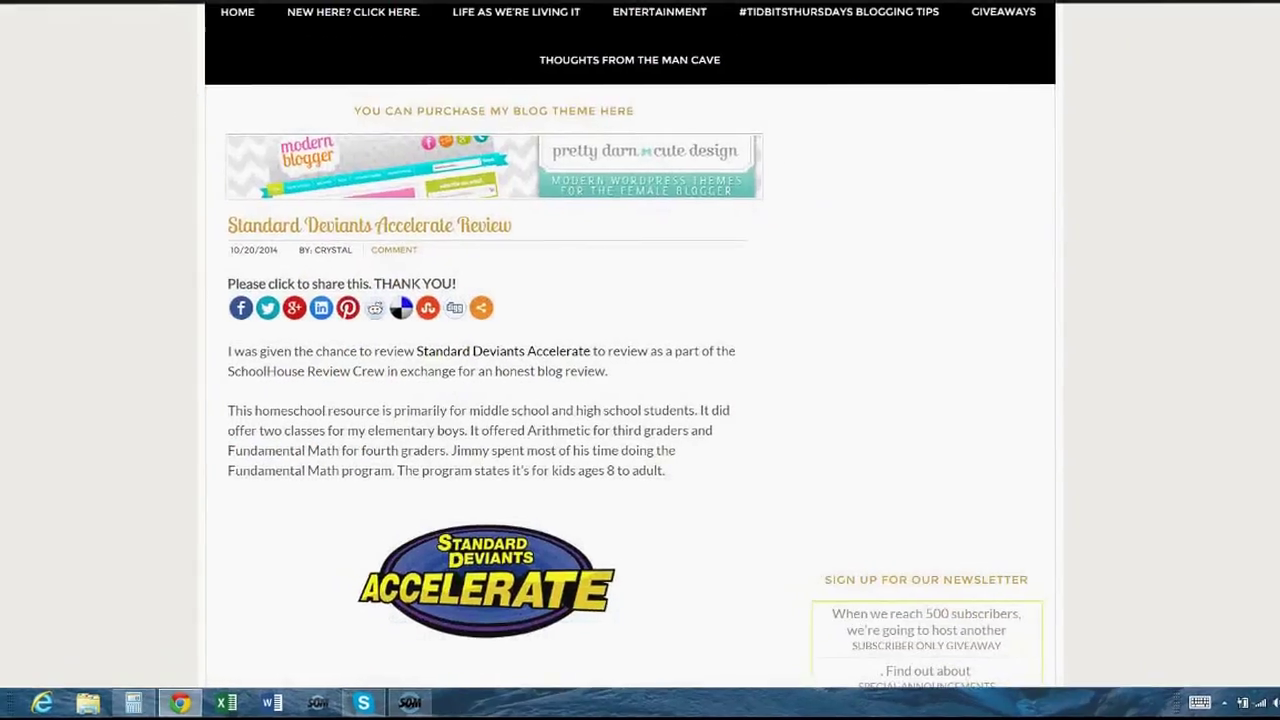
scroll(640, 400, down, 20)
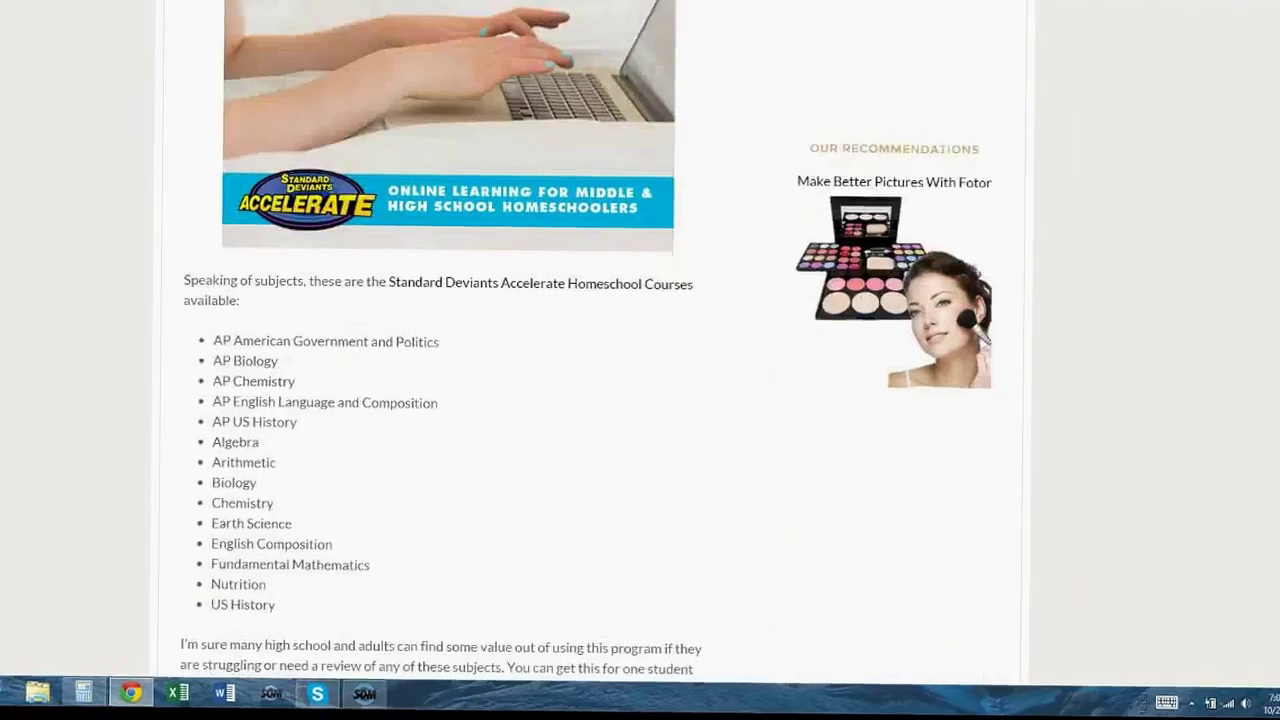
scroll(689, 471, down, 10)
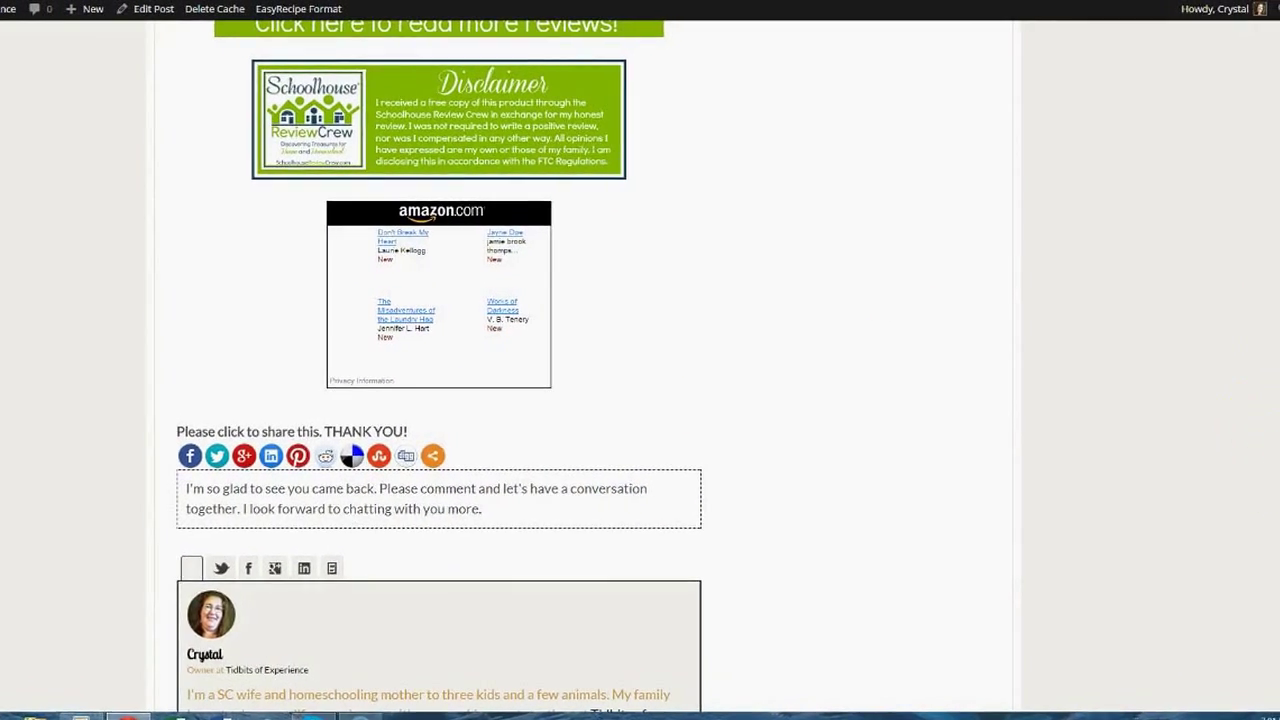
scroll(640, 360, down, 10)
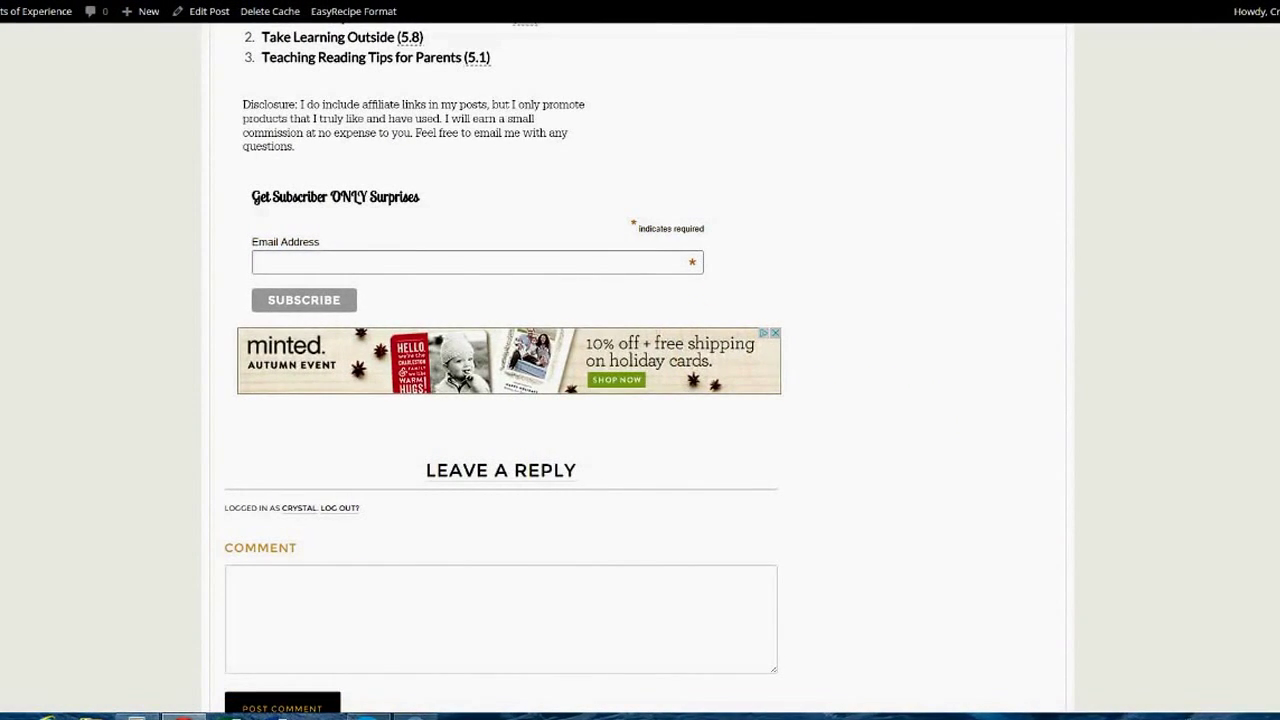
scroll(640, 360, down, 5)
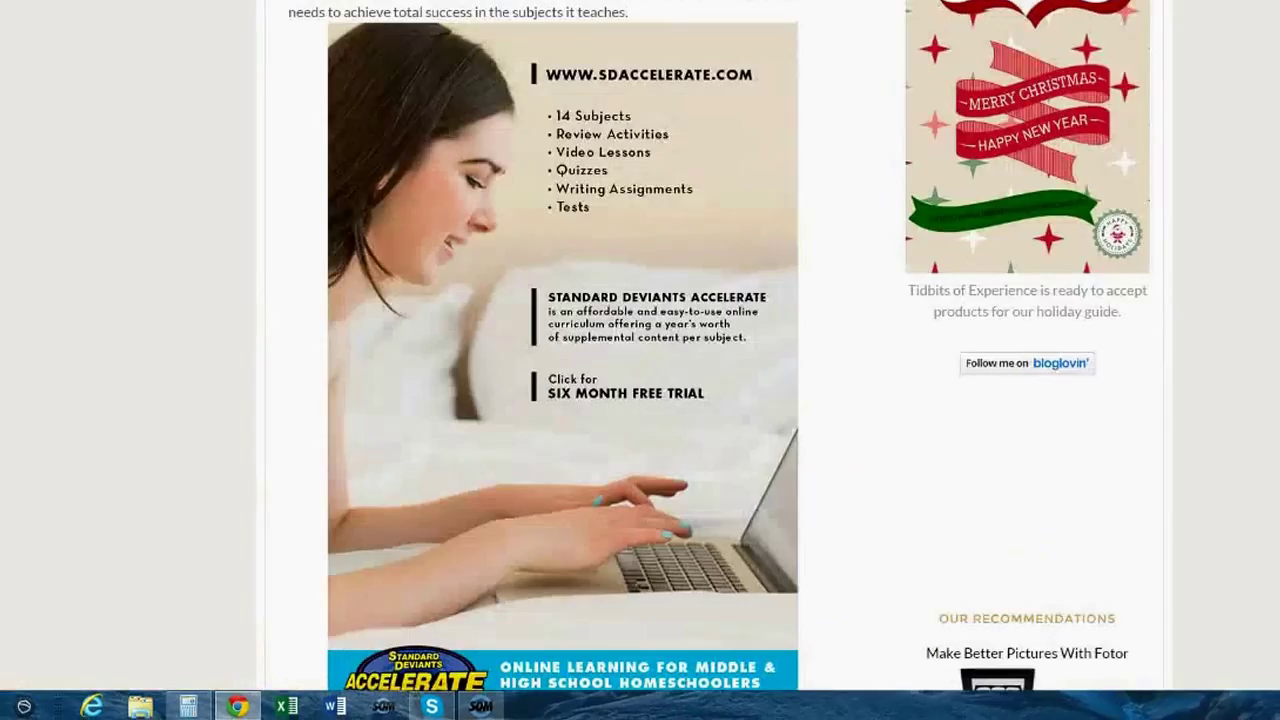
scroll(560, 360, up, 4)
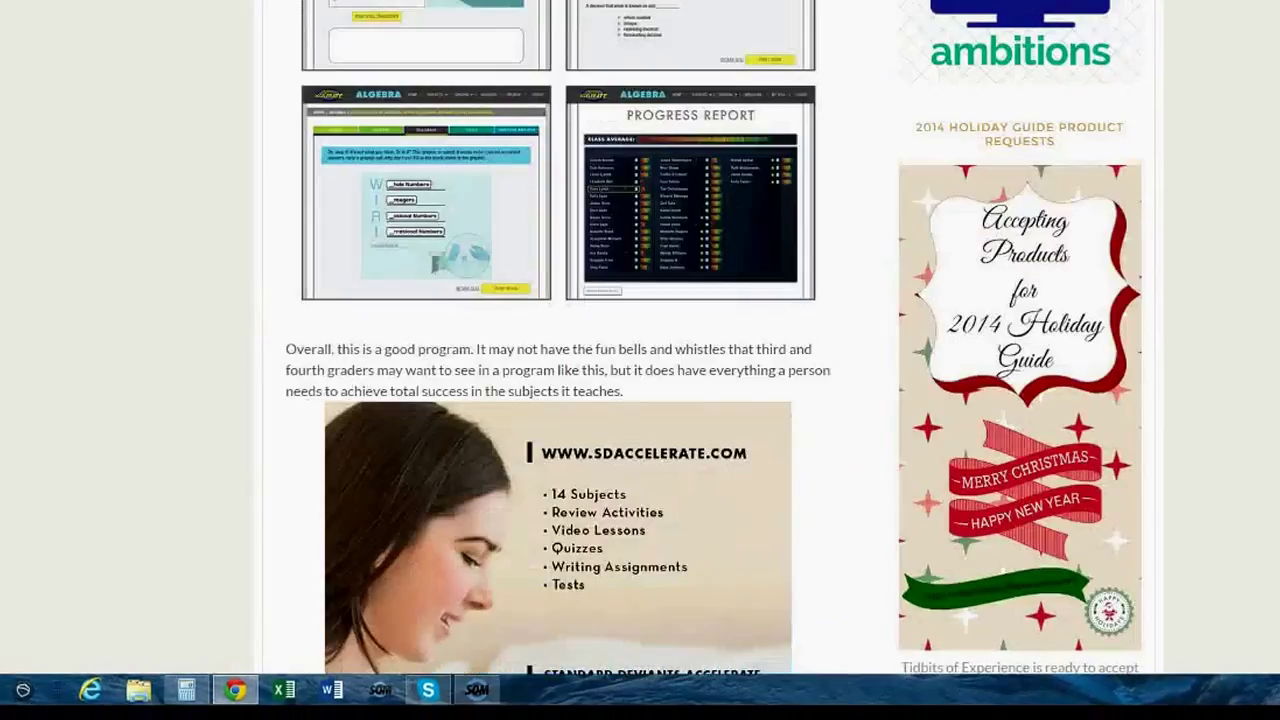
scroll(560, 360, down, 10)
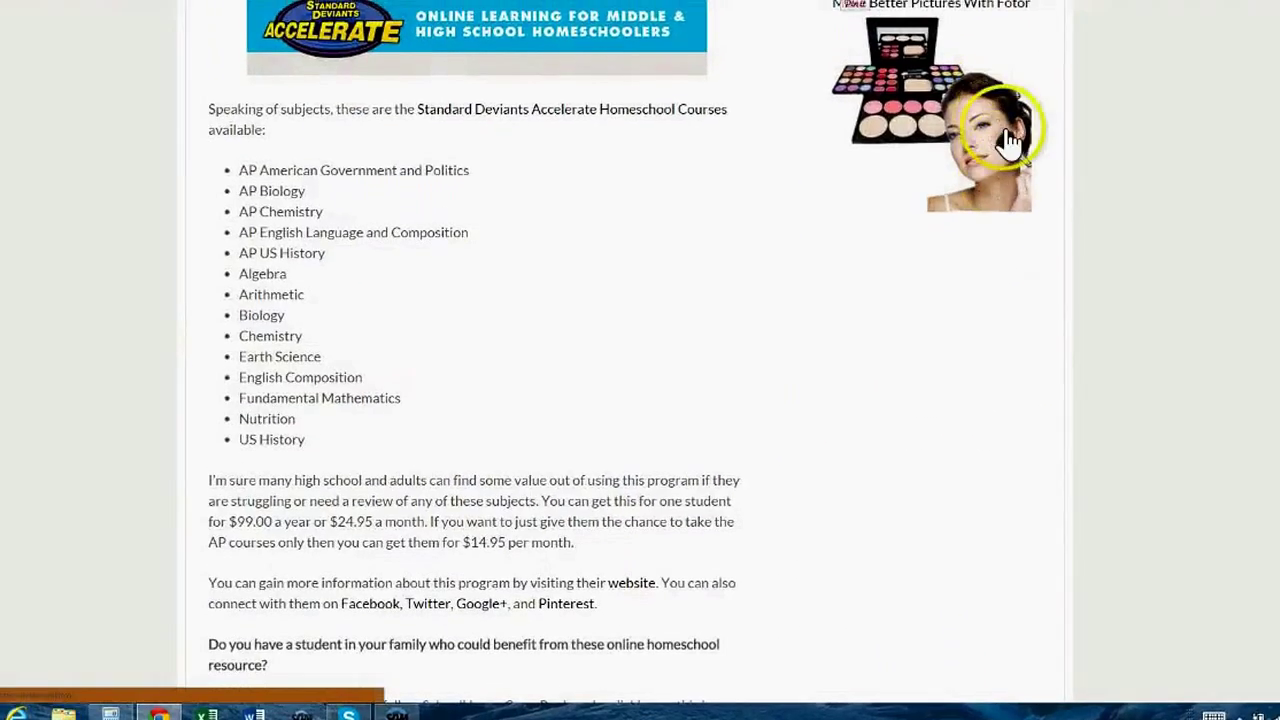
scroll(640, 360, up, 7)
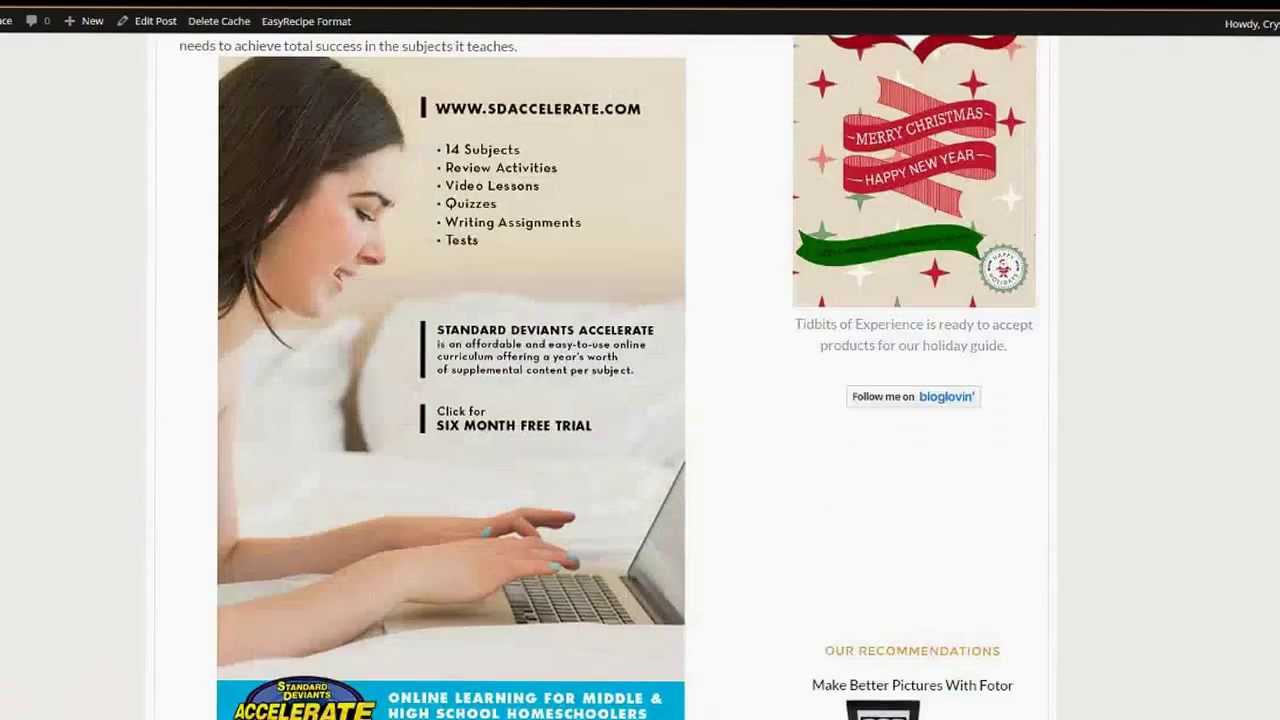
scroll(640, 360, up, 12)
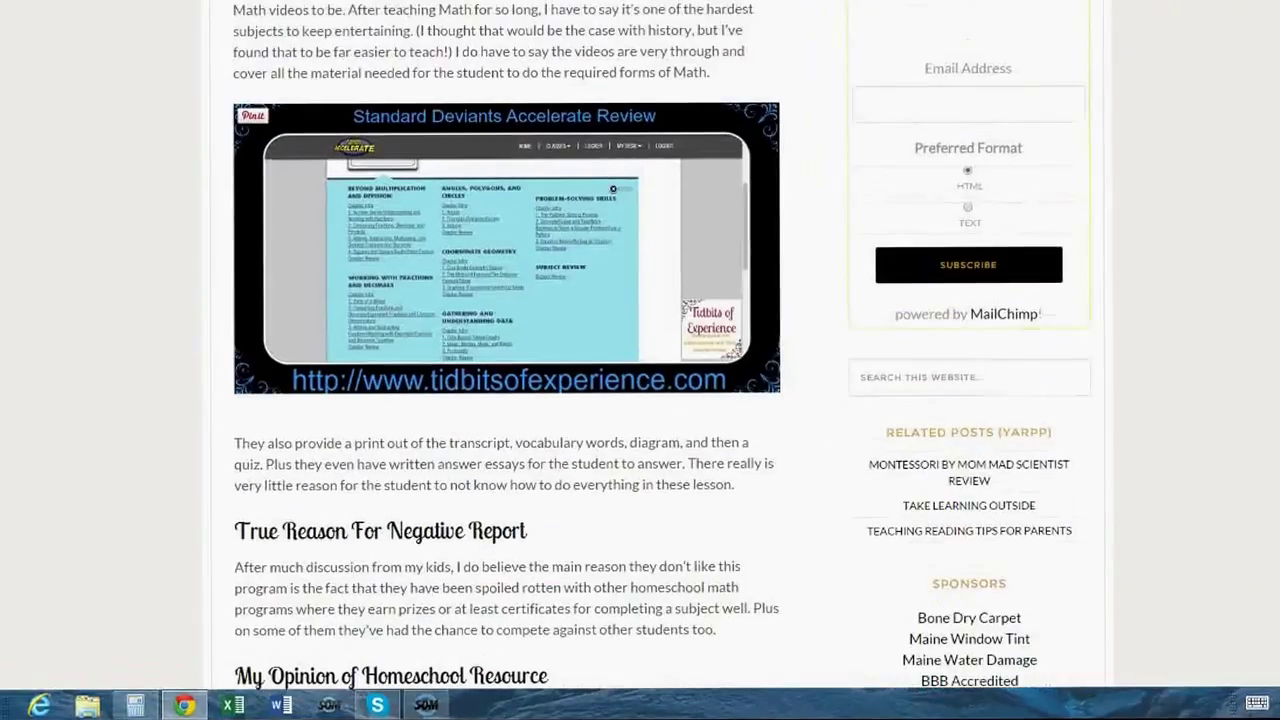
scroll(640, 360, up, 5)
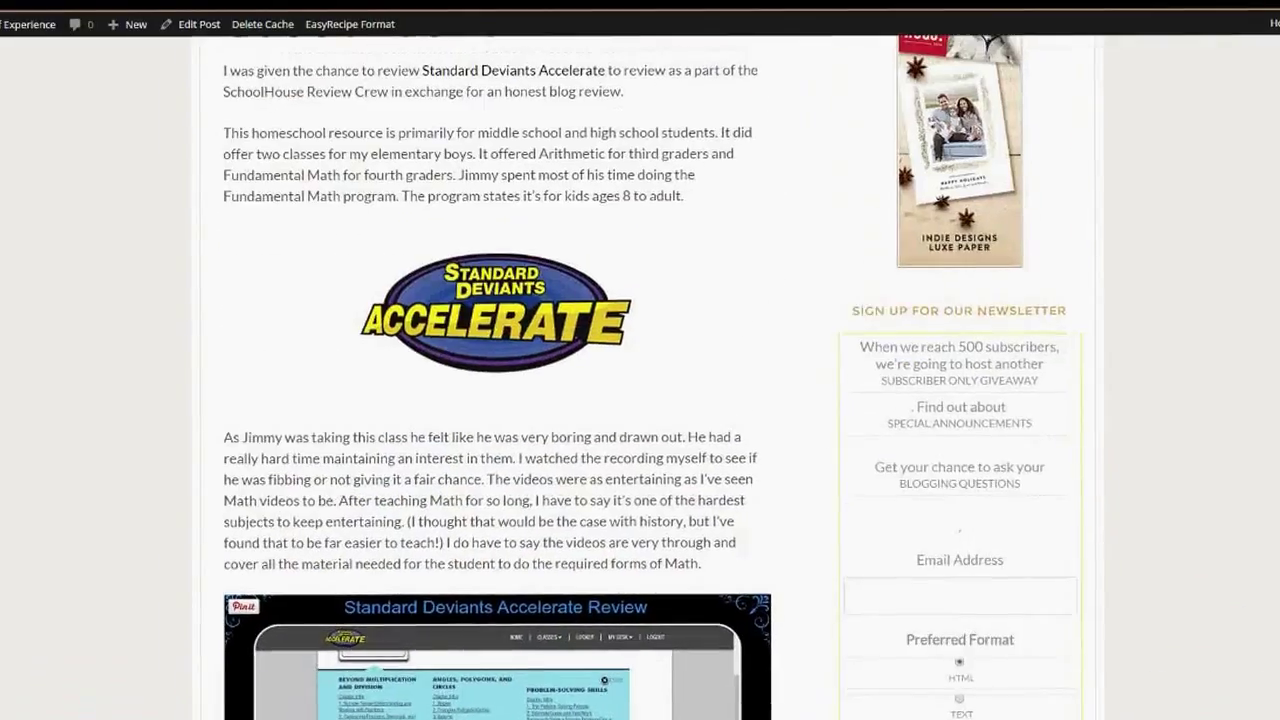
scroll(640, 360, up, 6)
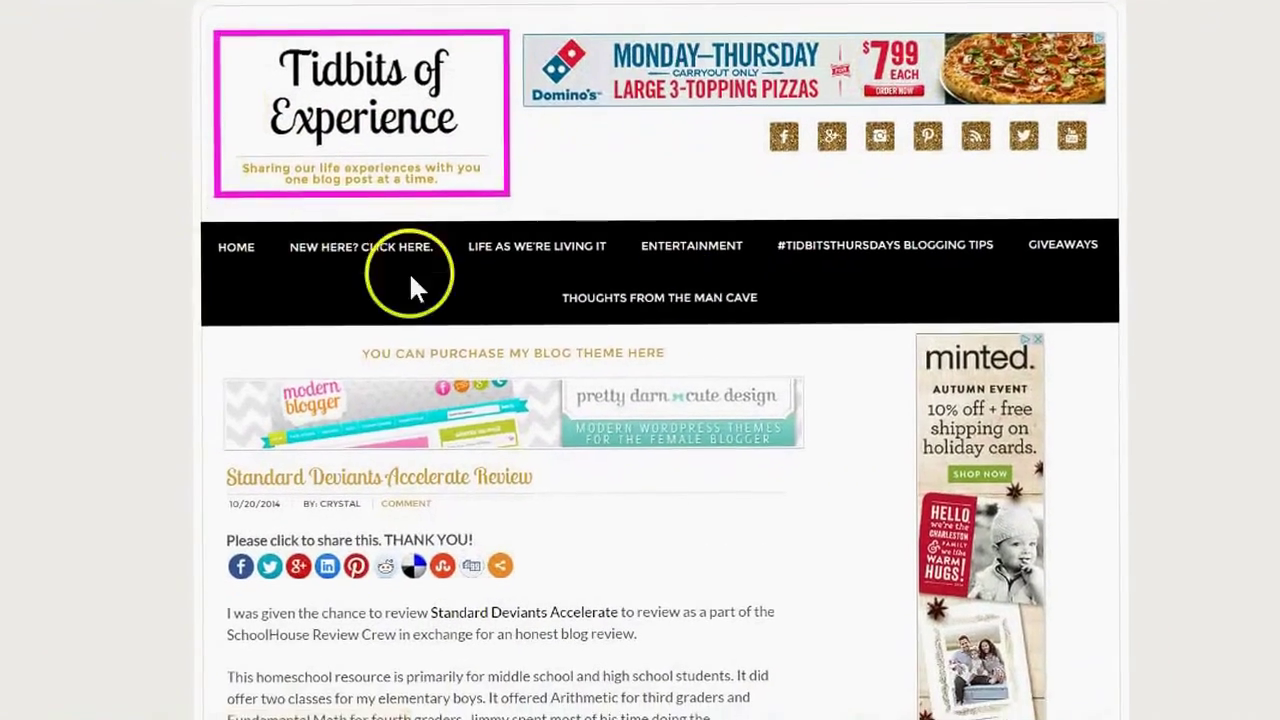
scroll(640, 360, down, 10)
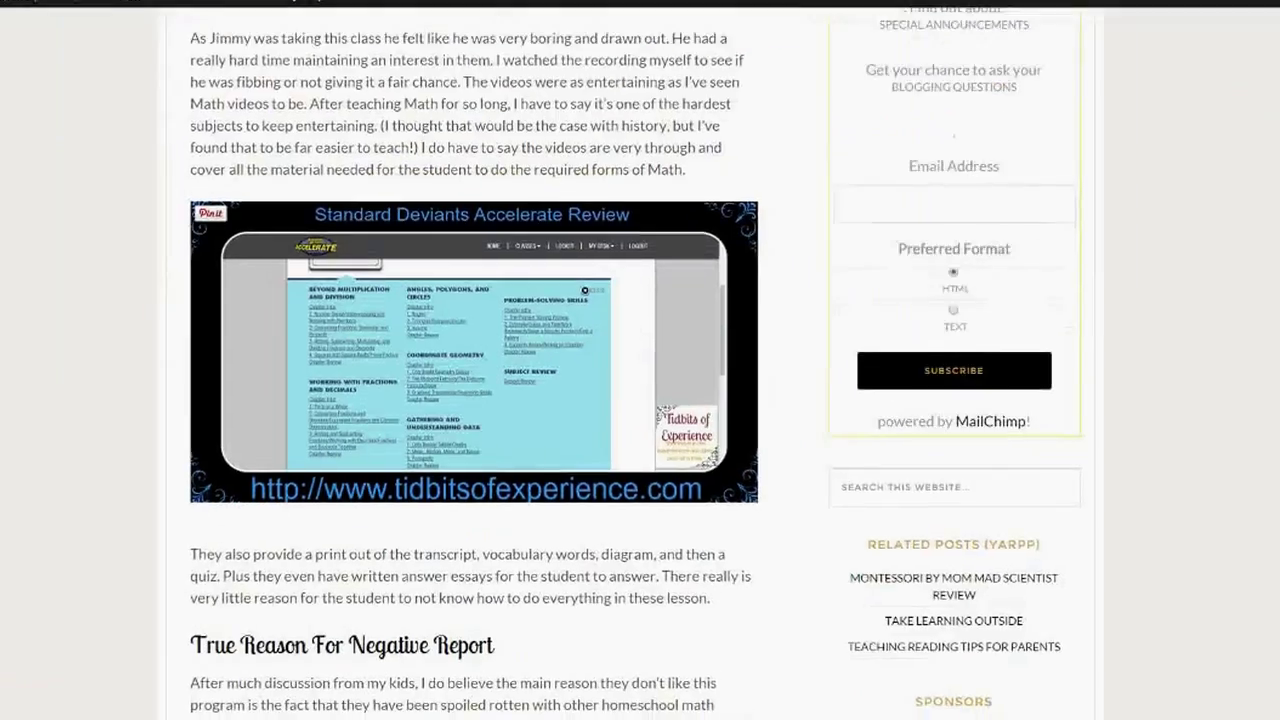
scroll(640, 360, down, 20)
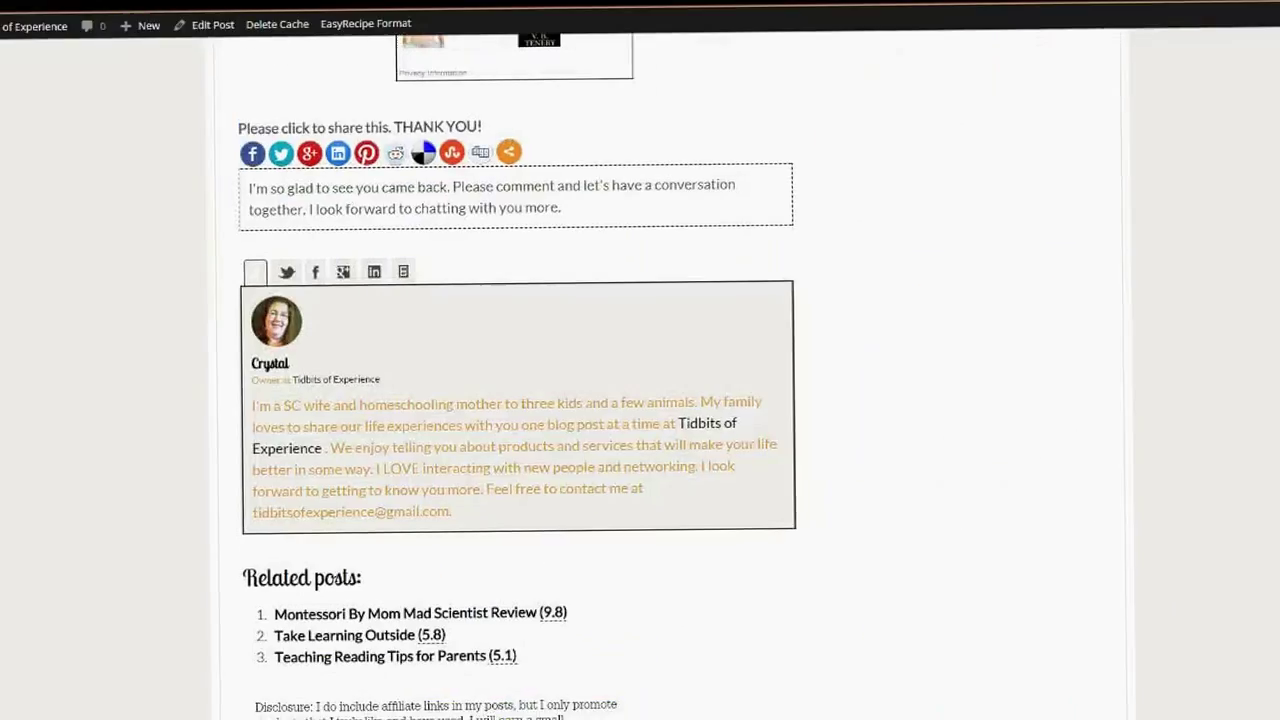
scroll(640, 360, up, 12)
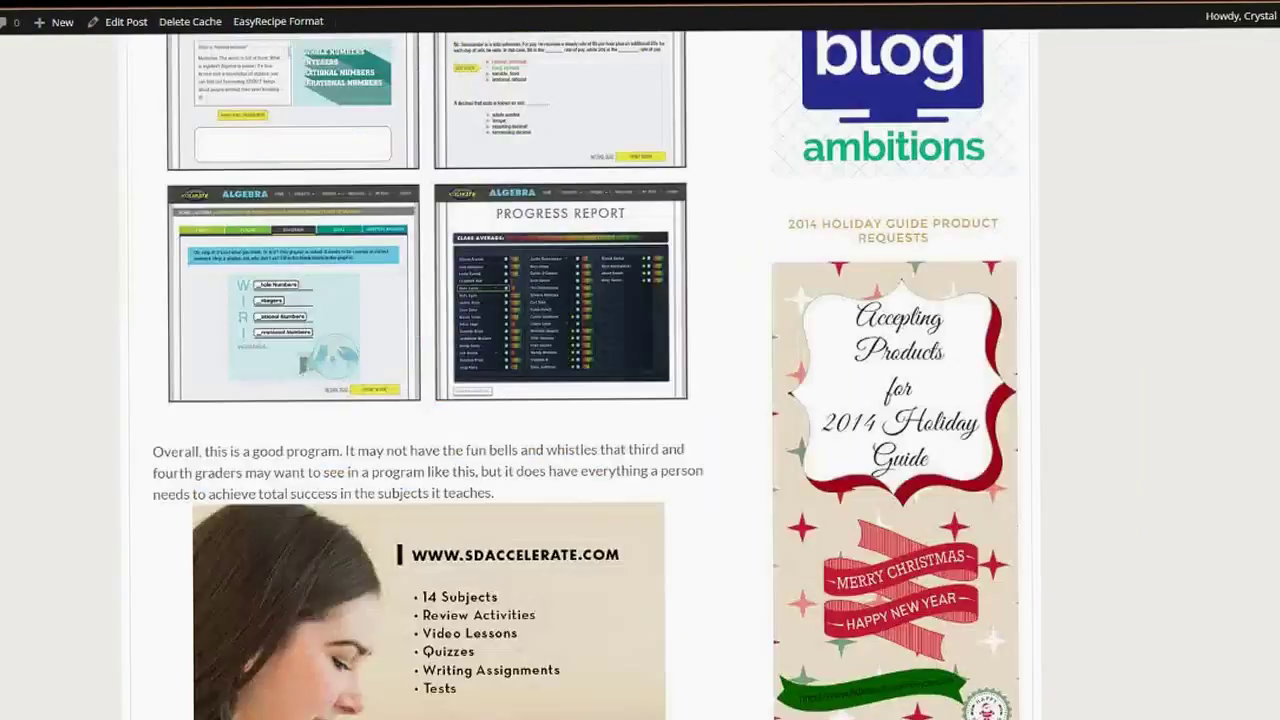
scroll(768, 70, up, 12)
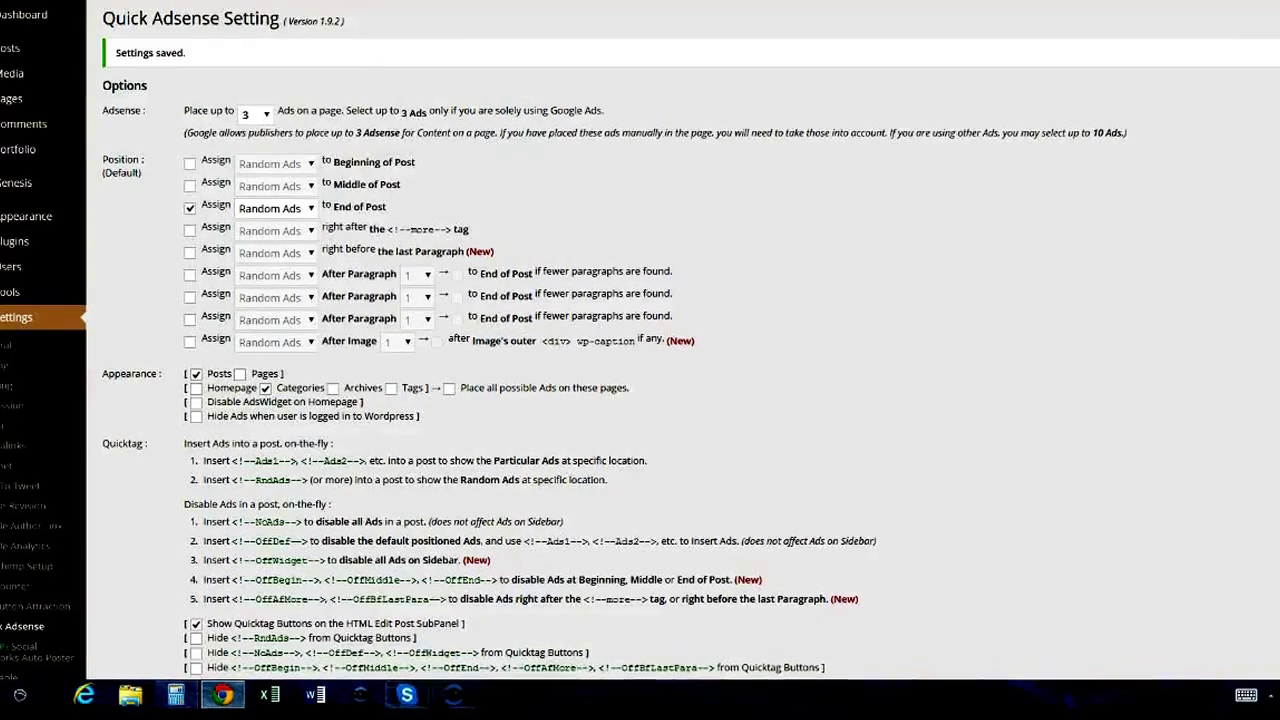
scroll(640, 400, down, 4)
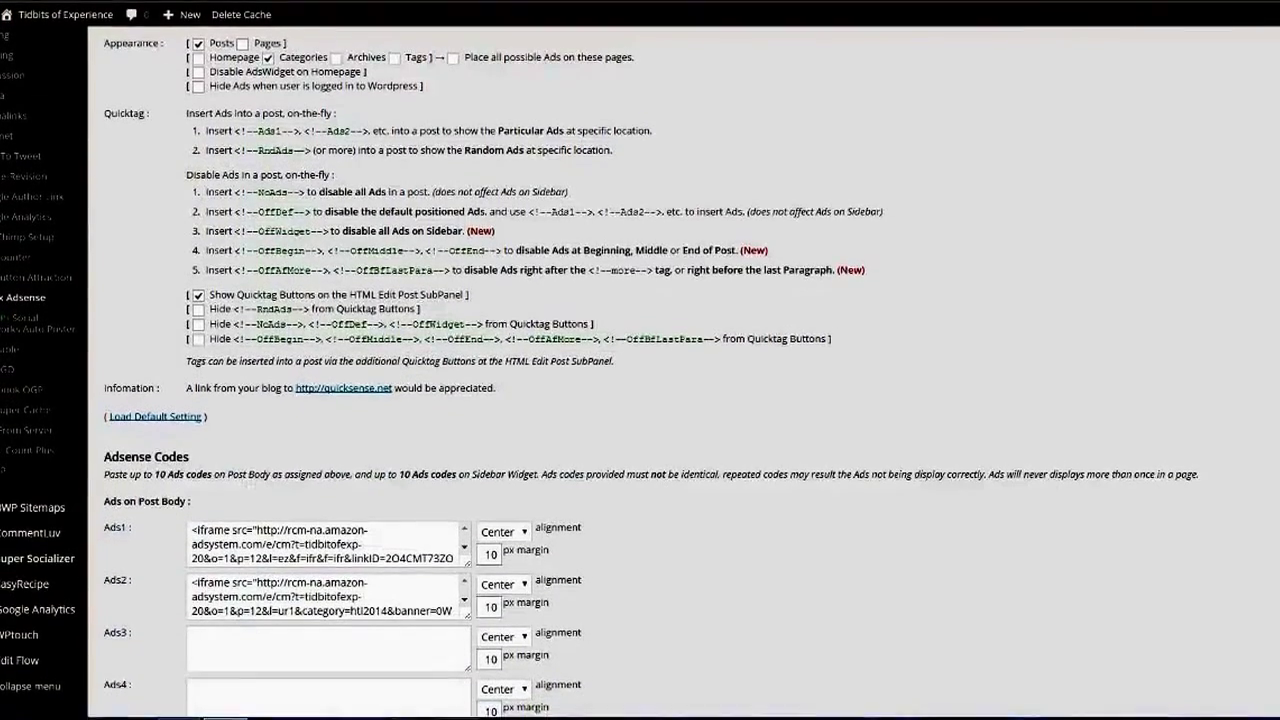
scroll(640, 400, down, 1)
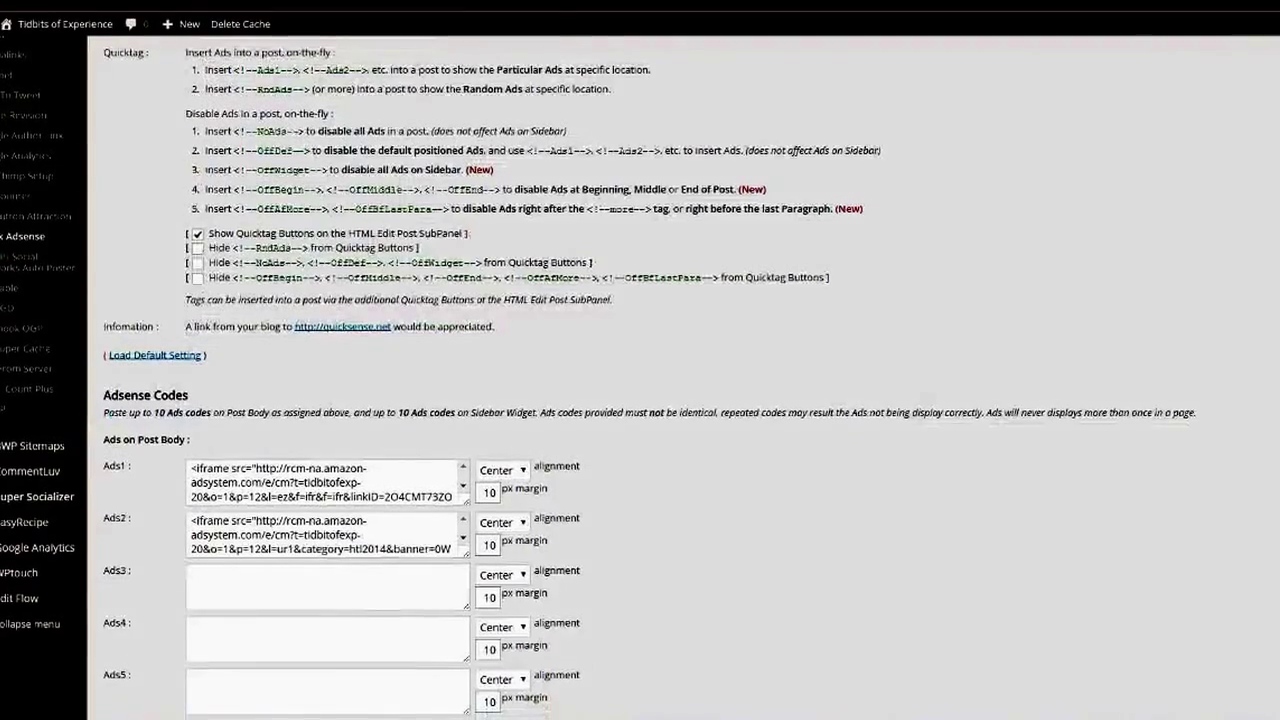
scroll(640, 400, down, 7)
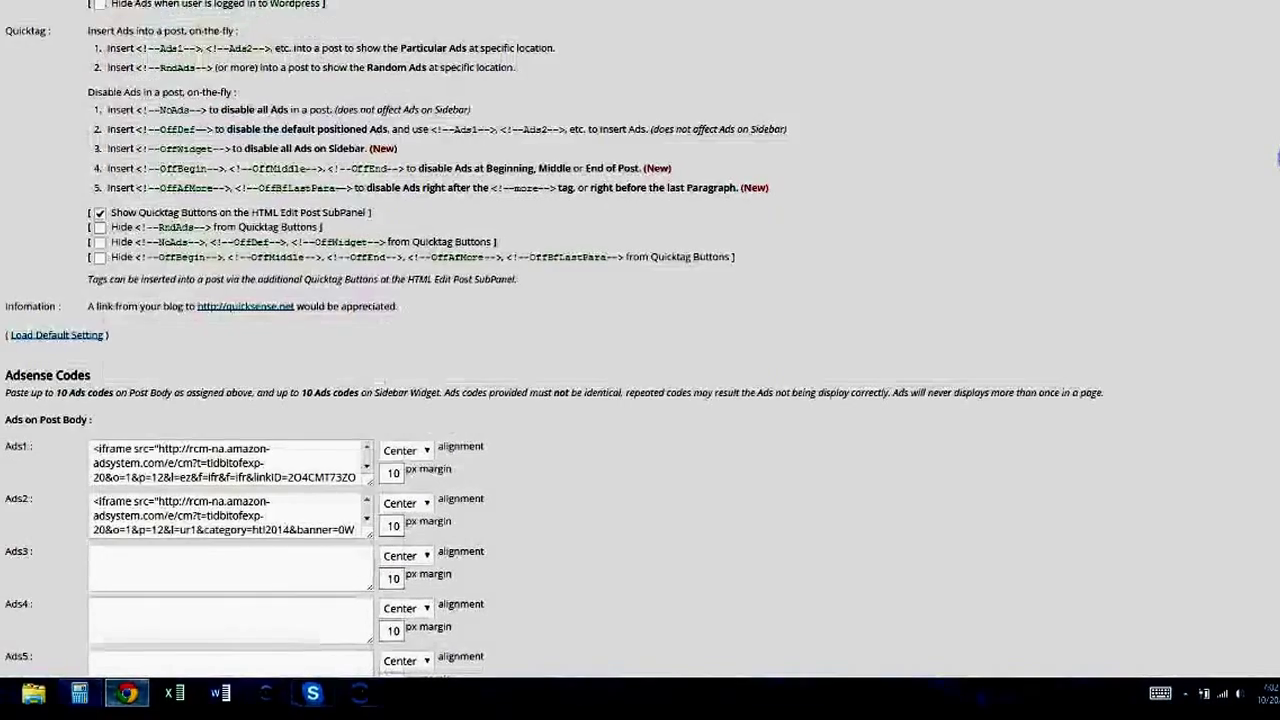
scroll(390, 172, up, 3)
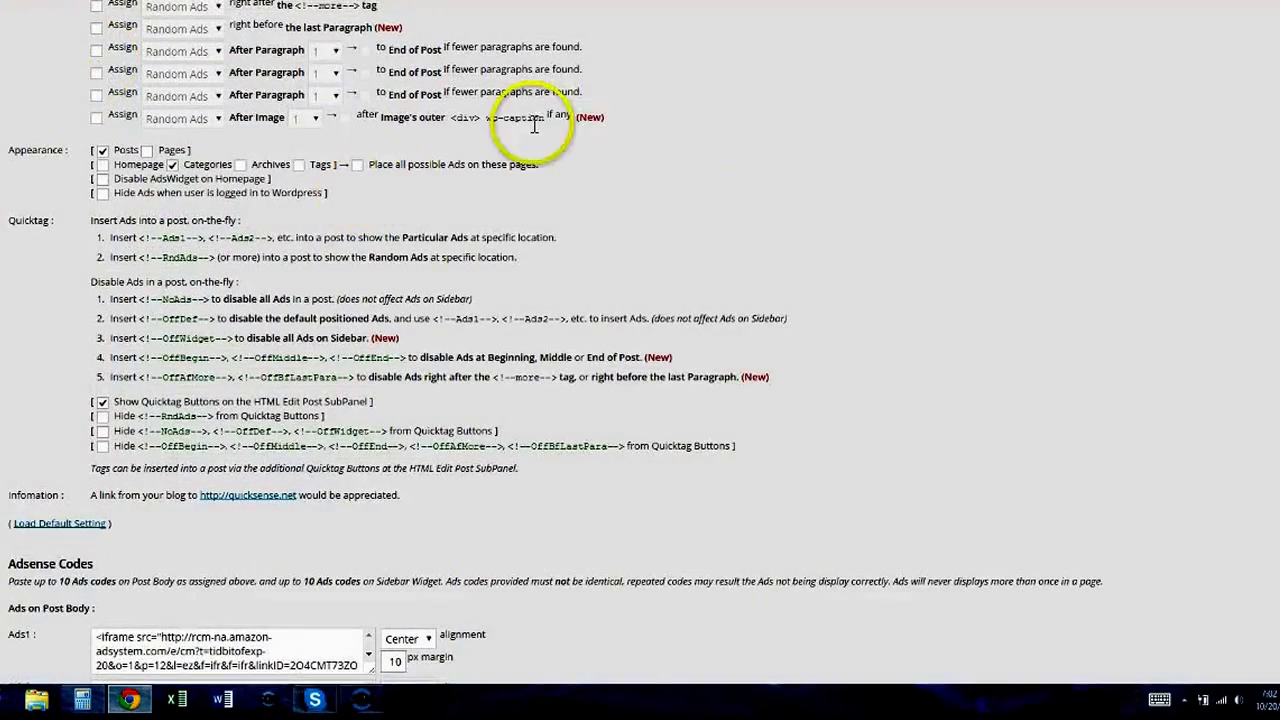
scroll(1270, 204, up, 4)
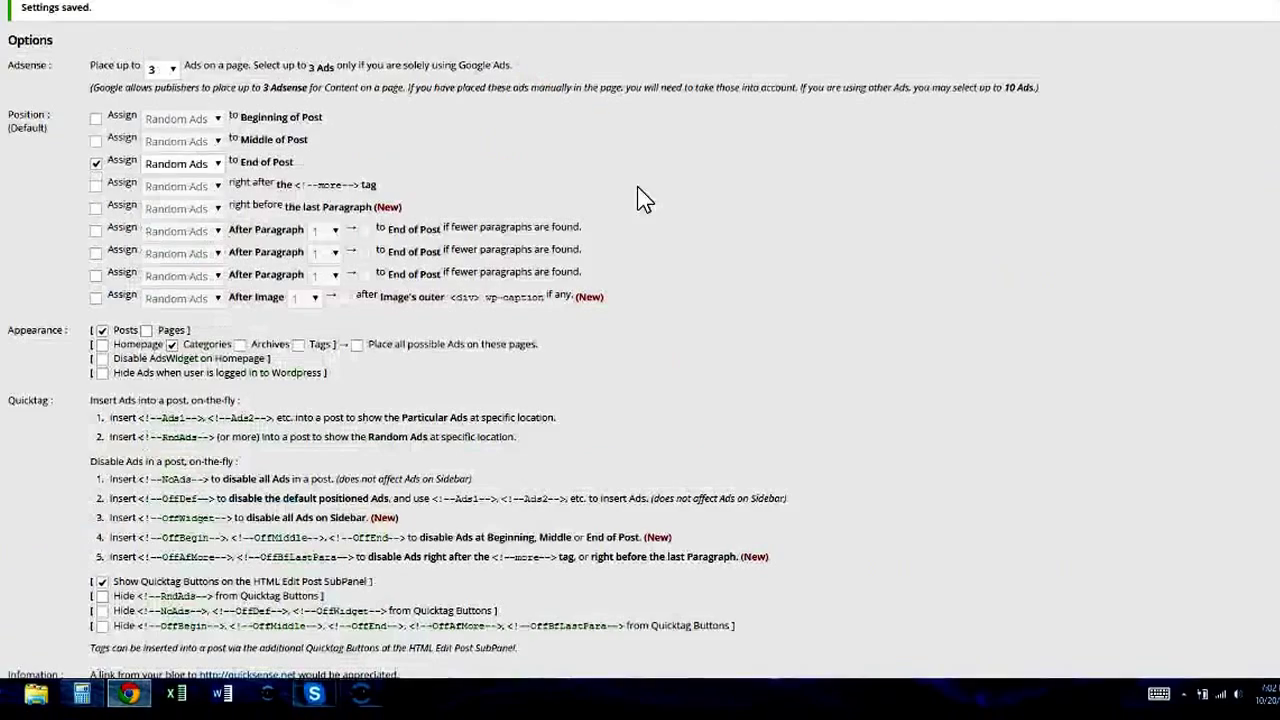
mouse_move(8, 168)
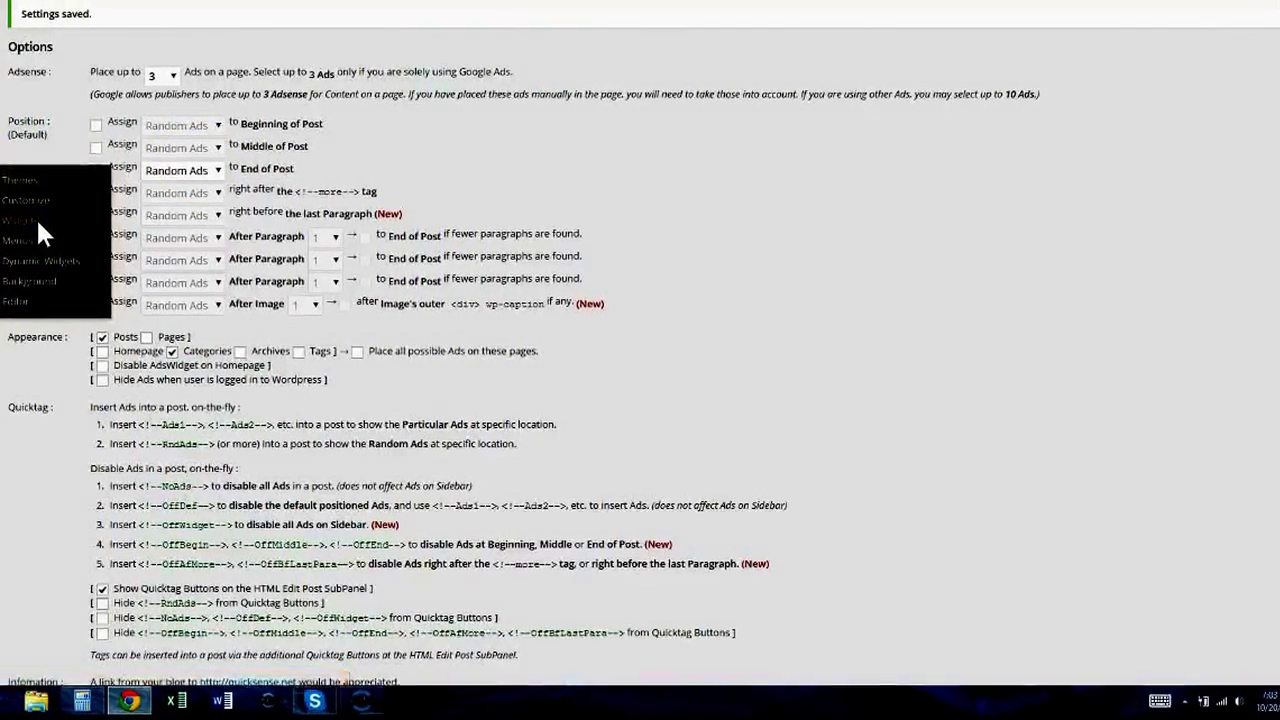
Step: Drag AdsWidget1 (Quick Adsense) into the Primary Sidebar on the Widgets page, below a Text widget
click(38, 221)
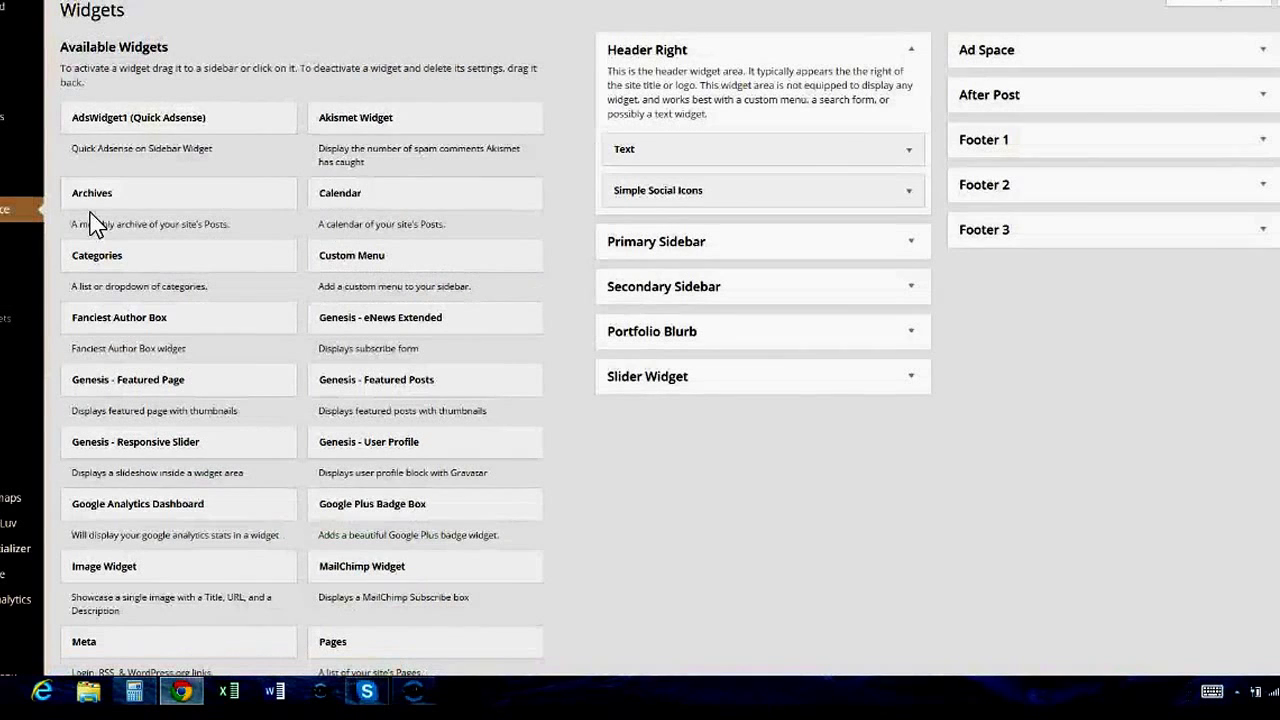
click(910, 251)
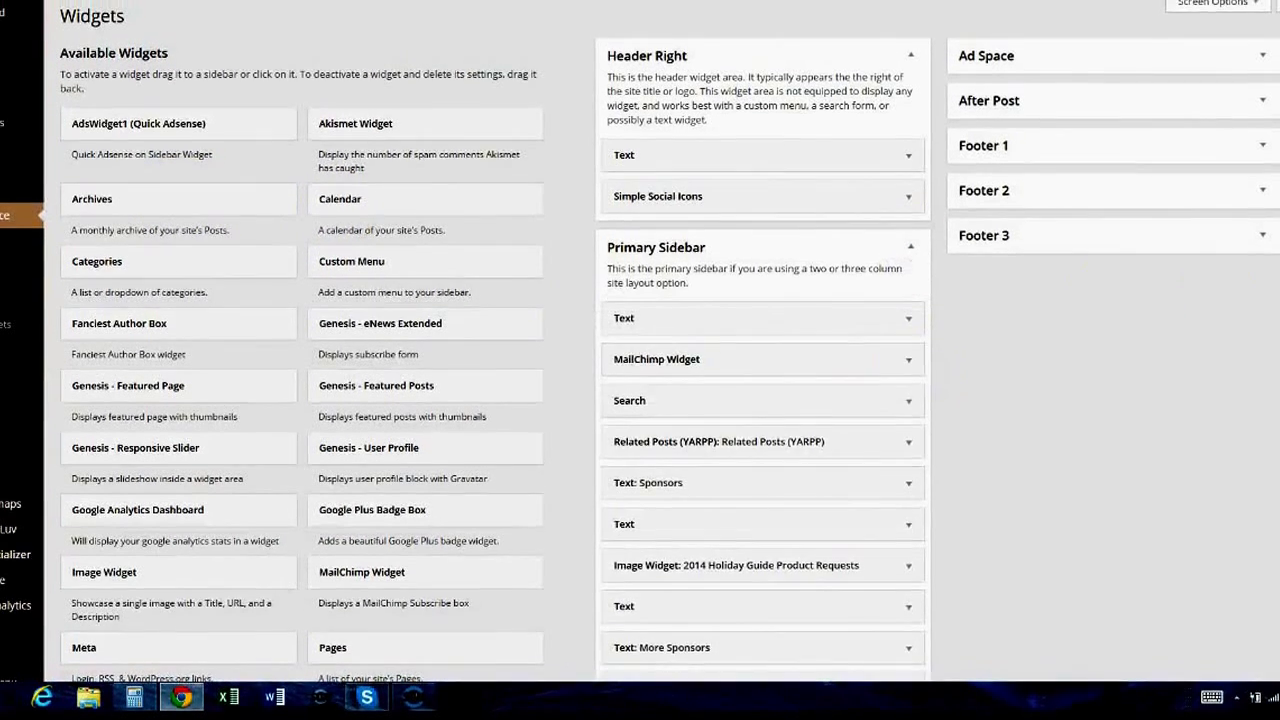
scroll(640, 360, down, 2)
scroll(640, 360, up, 1)
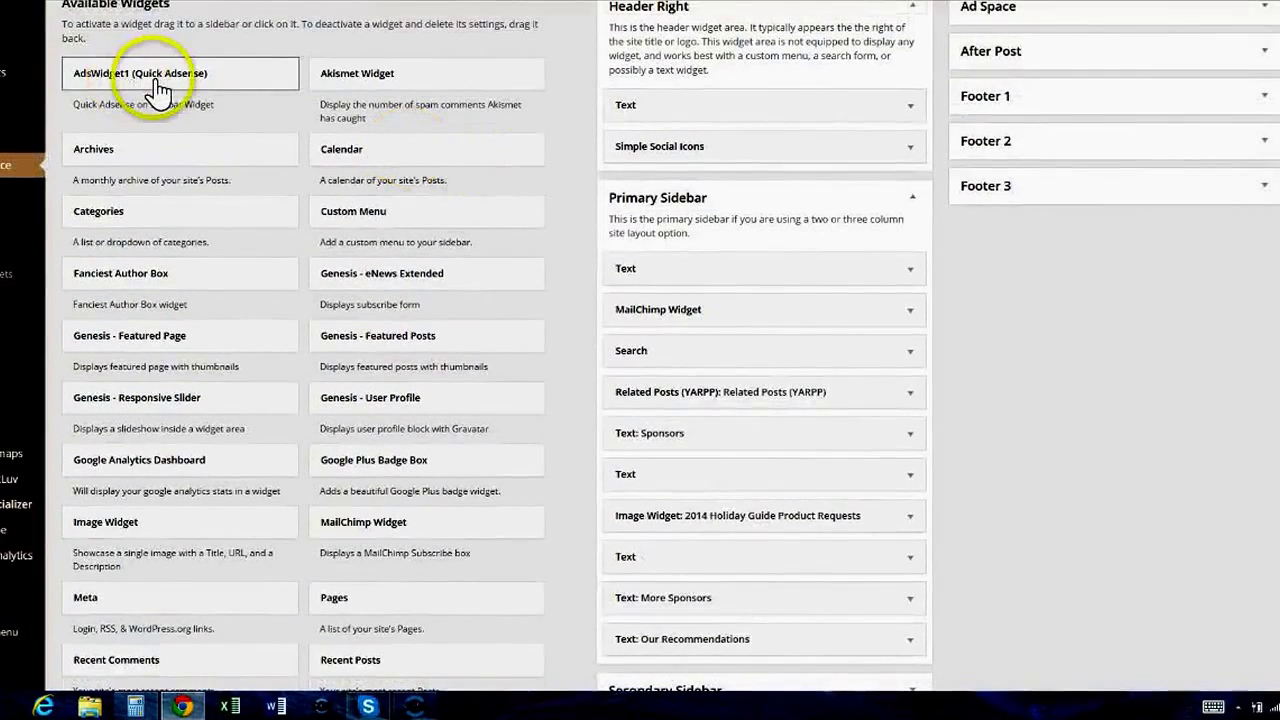
drag(178, 90, 729, 436)
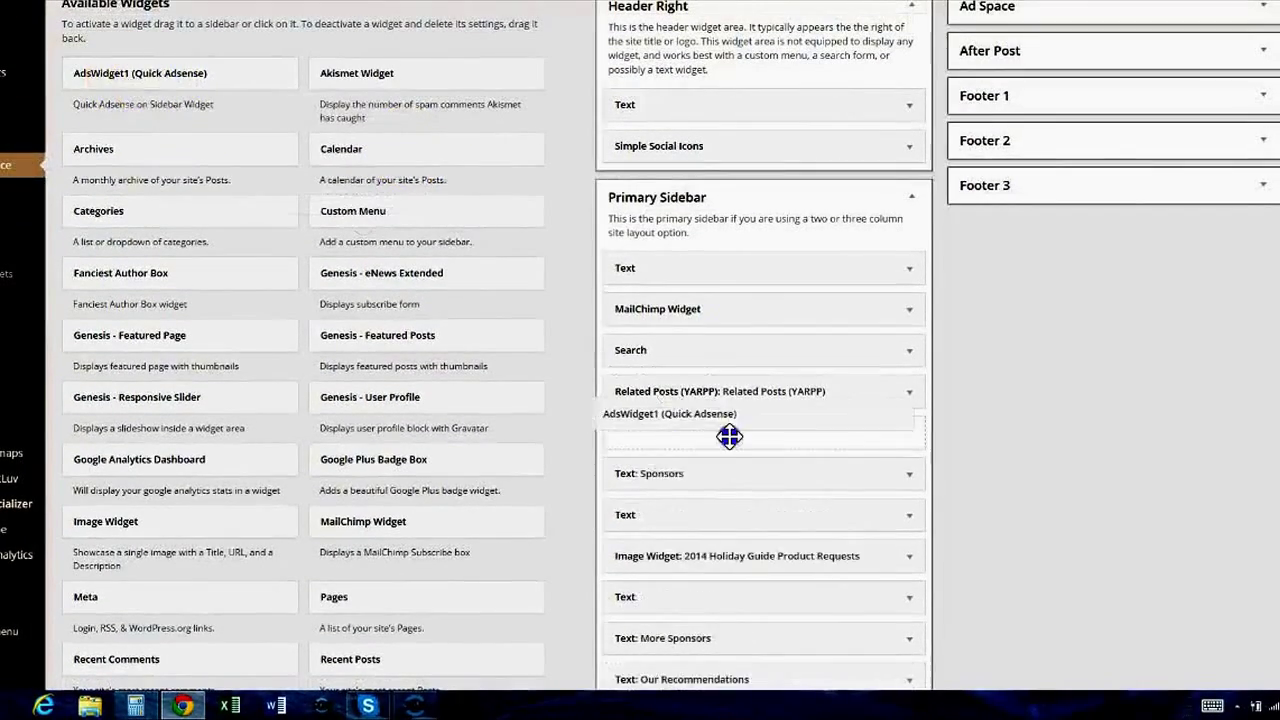
mouse_move(697, 593)
mouse_down()
mouse_move(694, 614)
mouse_move(697, 600)
mouse_up()
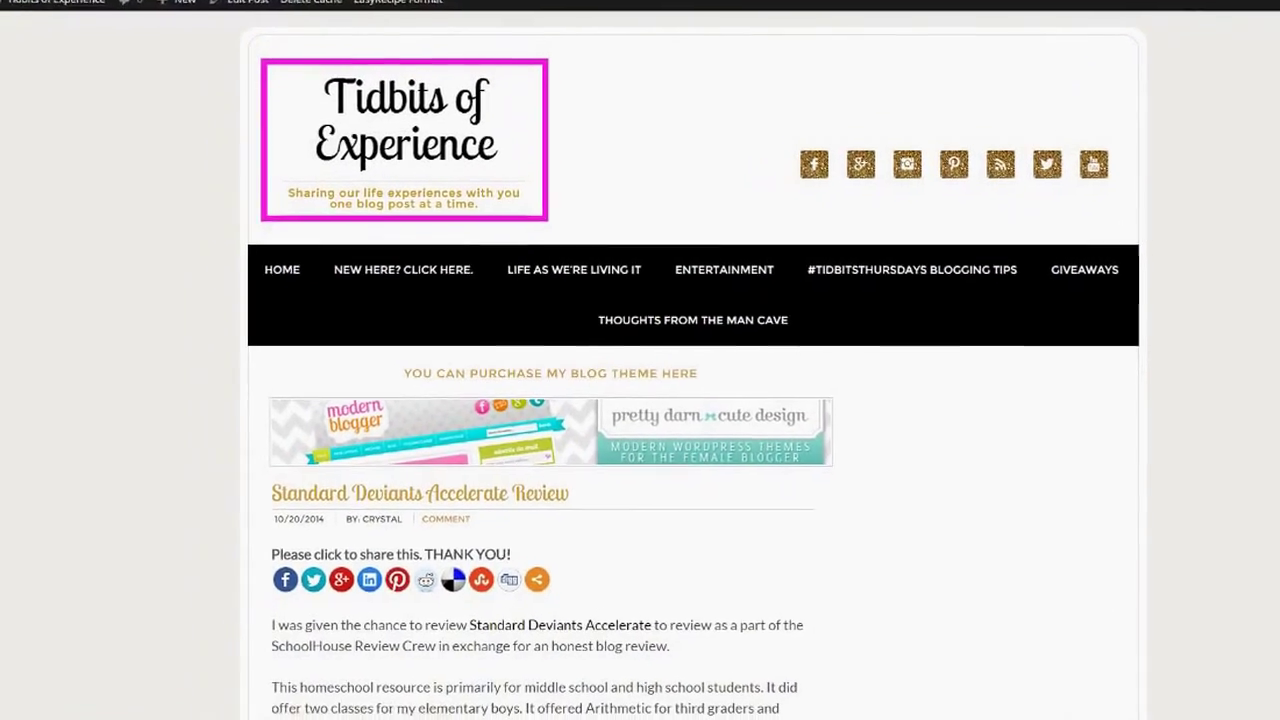
Step: Scroll the live post to locate the Amazon Holiday Toy List banner in its sidebar
scroll(640, 400, down, 15)
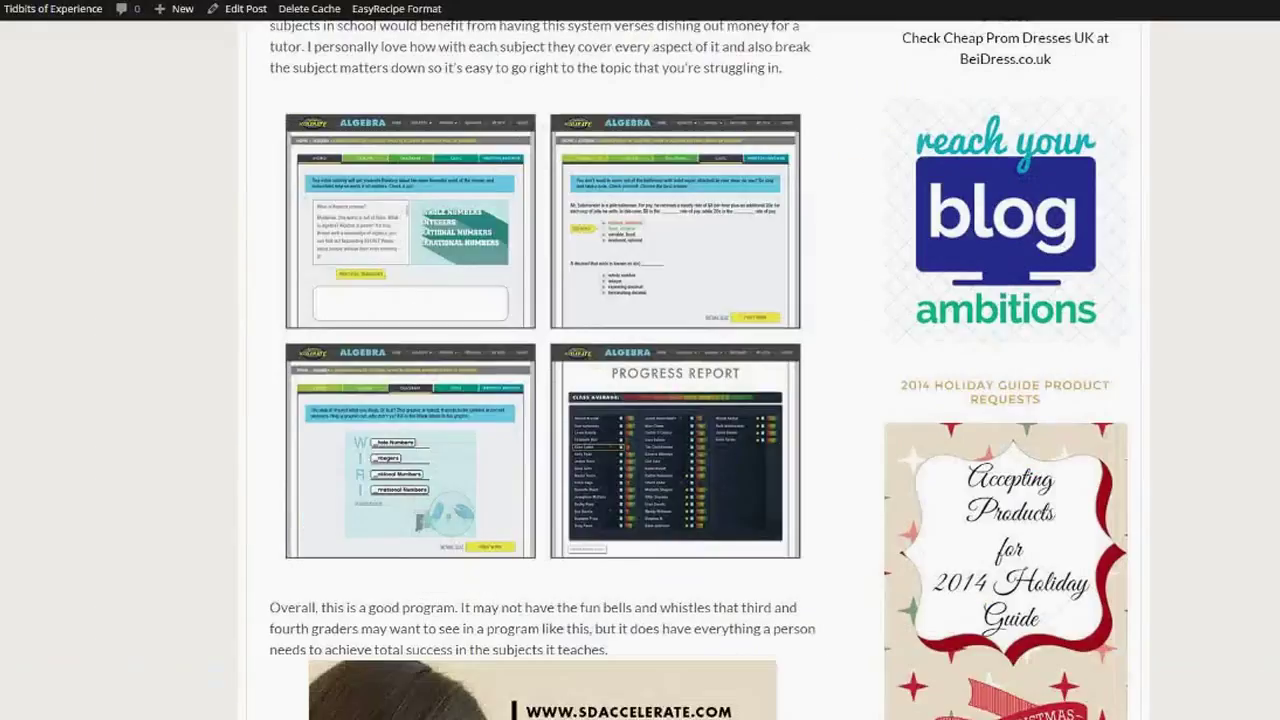
scroll(640, 400, down, 6)
scroll(640, 400, up, 8)
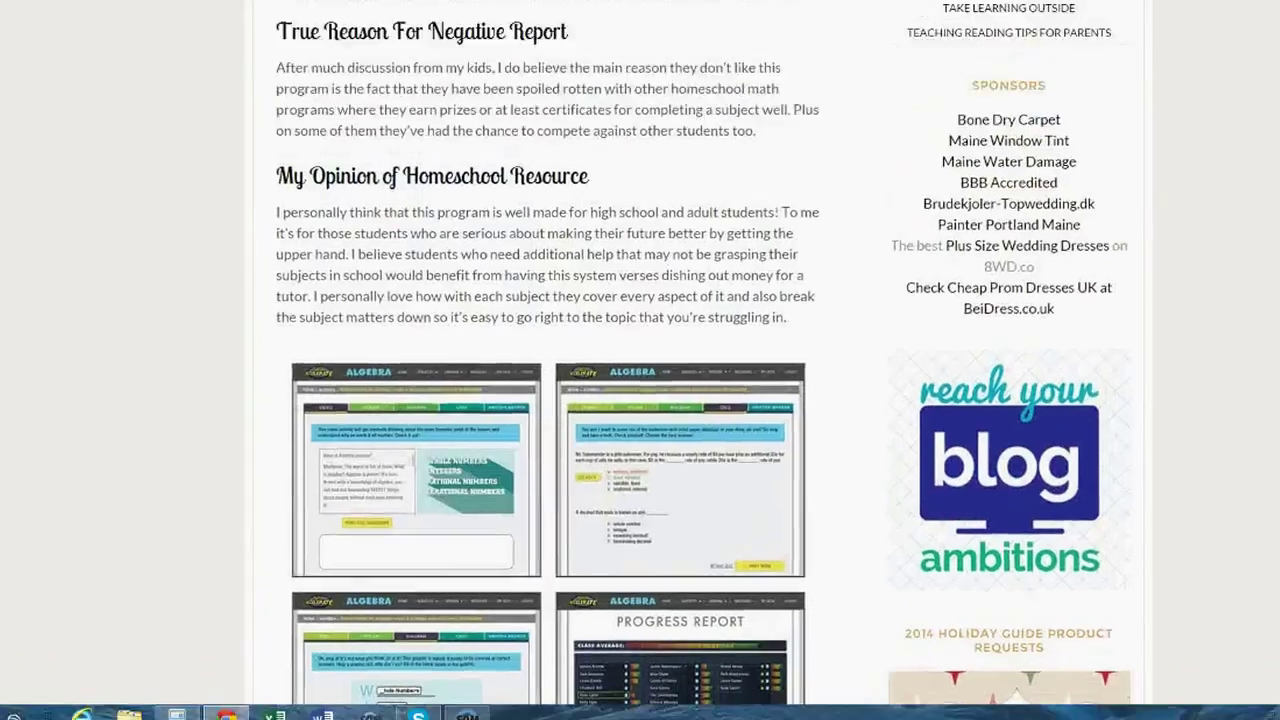
scroll(640, 400, up, 15)
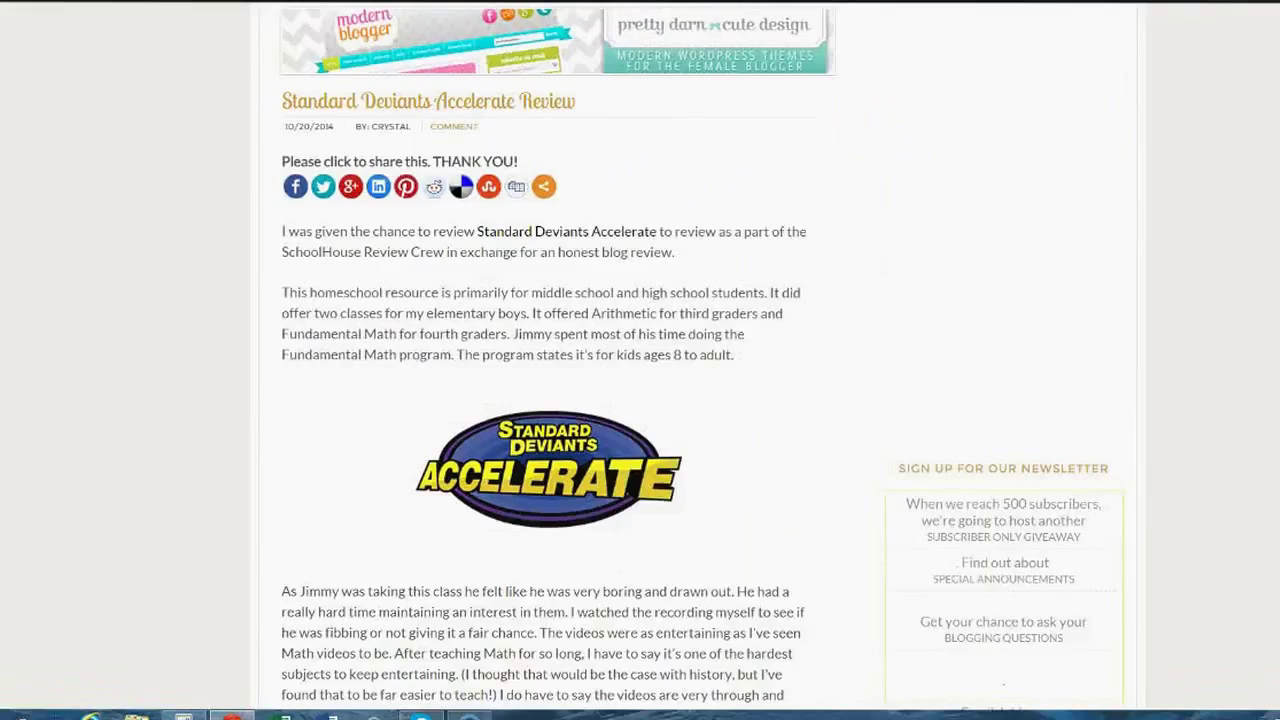
scroll(640, 400, up, 4)
scroll(640, 400, down, 2)
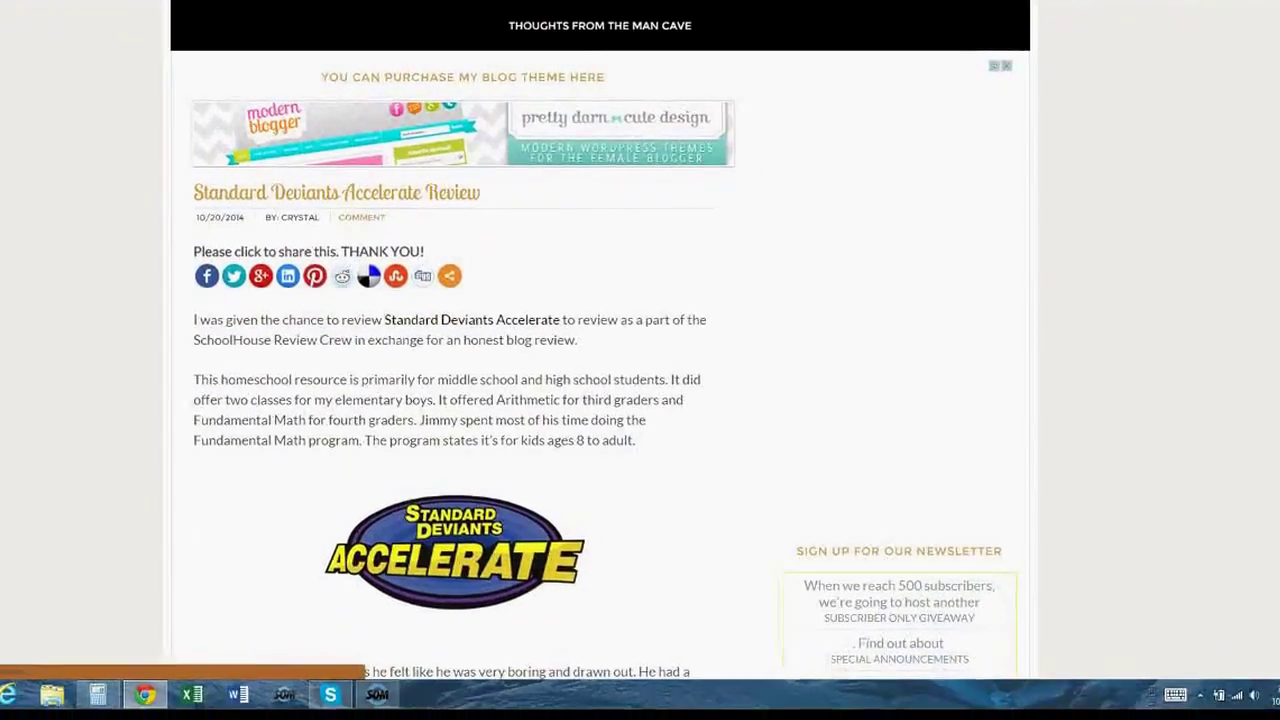
scroll(640, 400, down, 15)
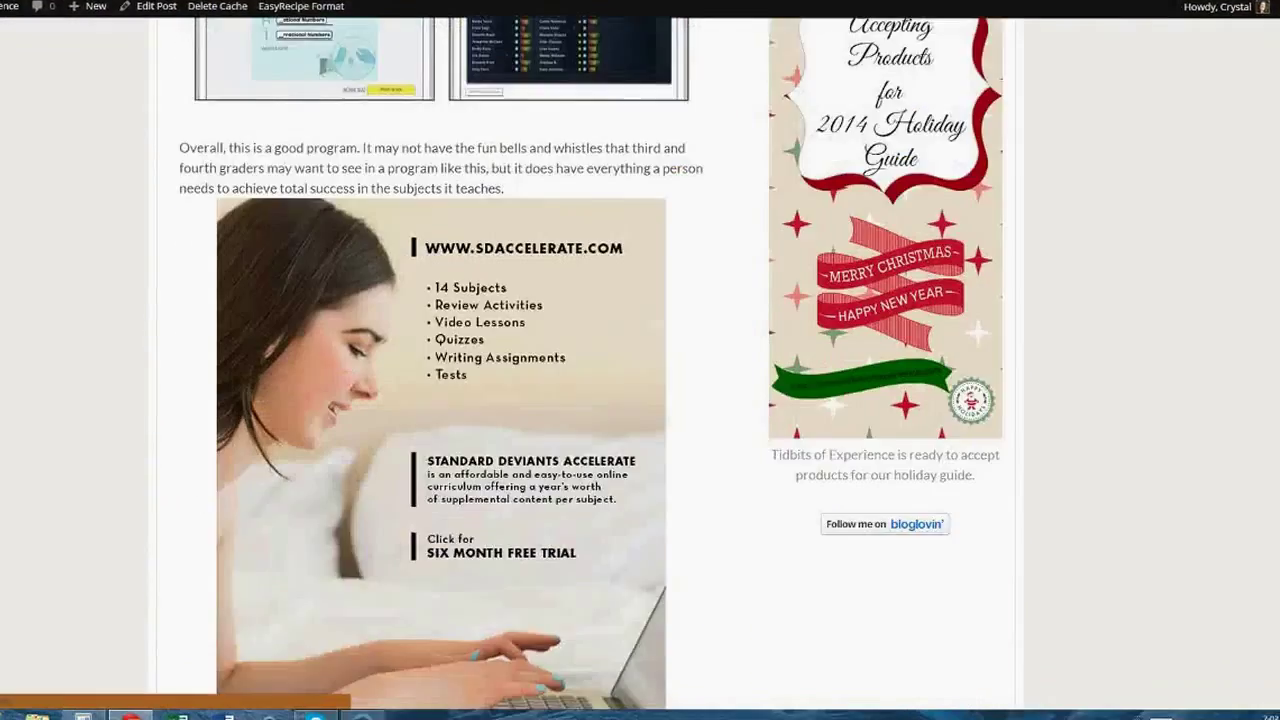
scroll(1030, 365, down, 5)
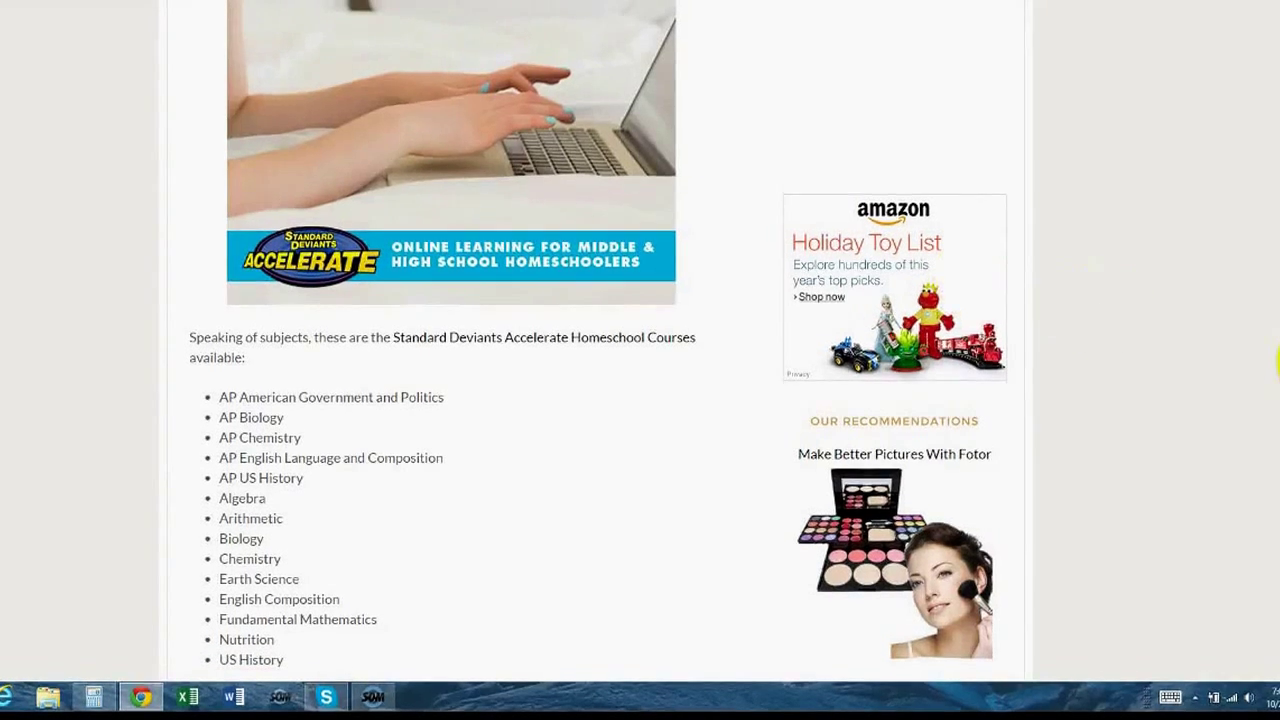
scroll(1271, 363, up, 1)
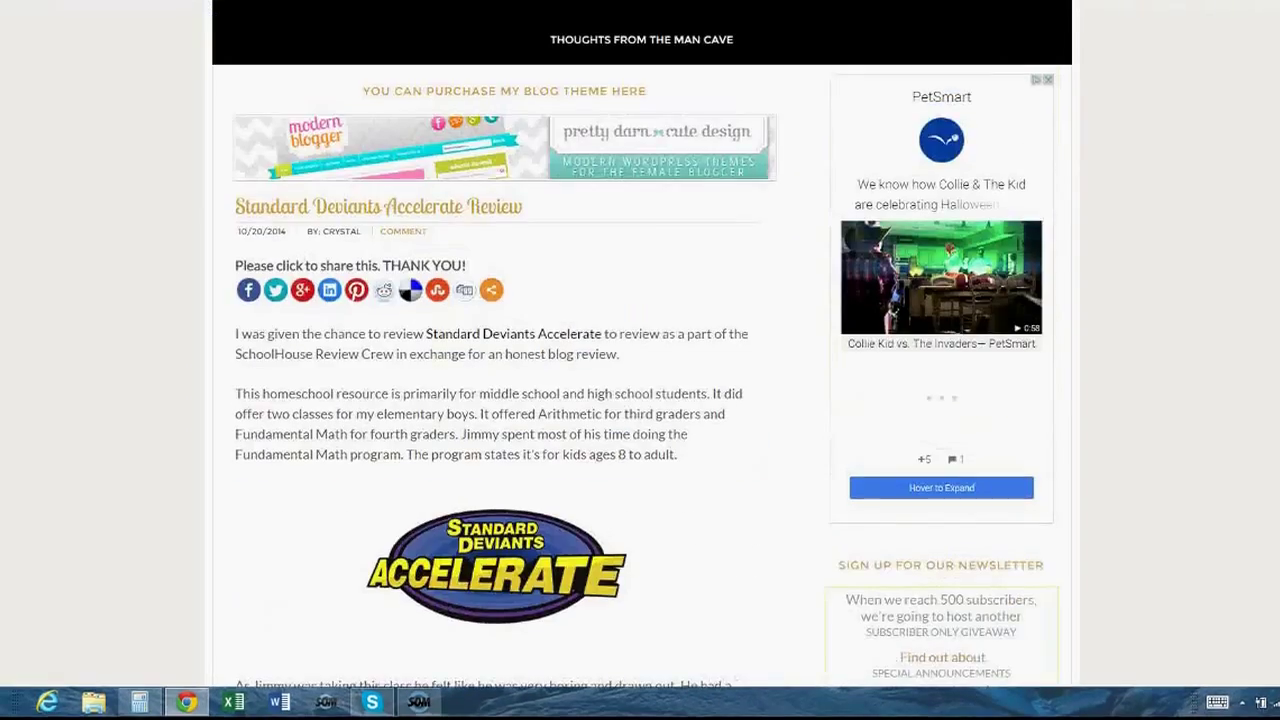
scroll(640, 400, up, 3)
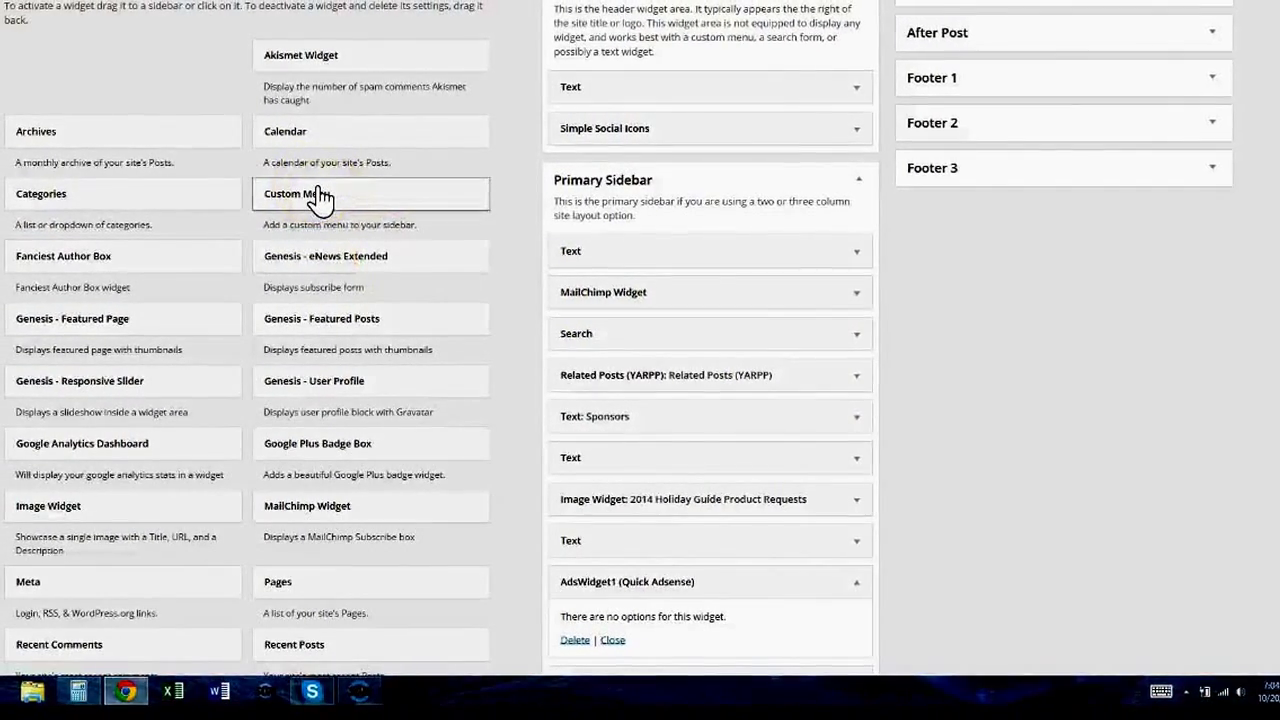
Step: Open Settings > Quick Adsense and scroll down to the AdsWidget1 Amazon banner code
click(141, 238)
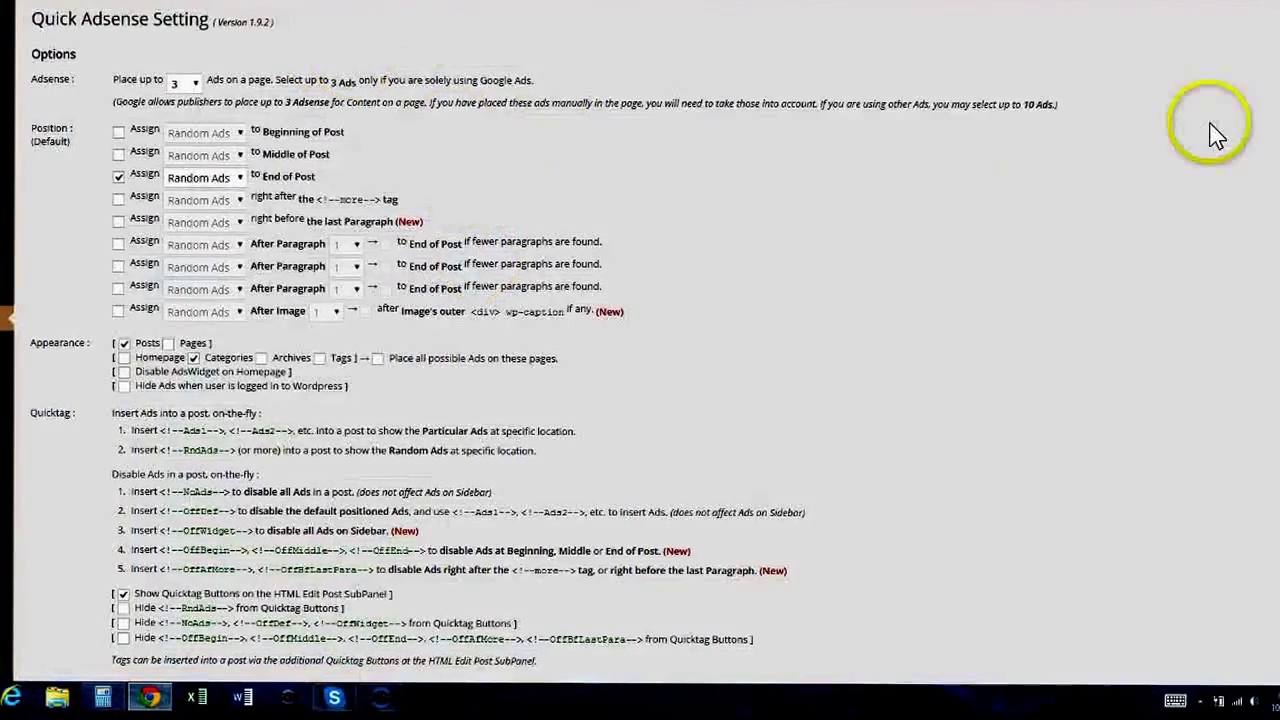
scroll(1223, 129, down, 5)
scroll(640, 360, down, 8)
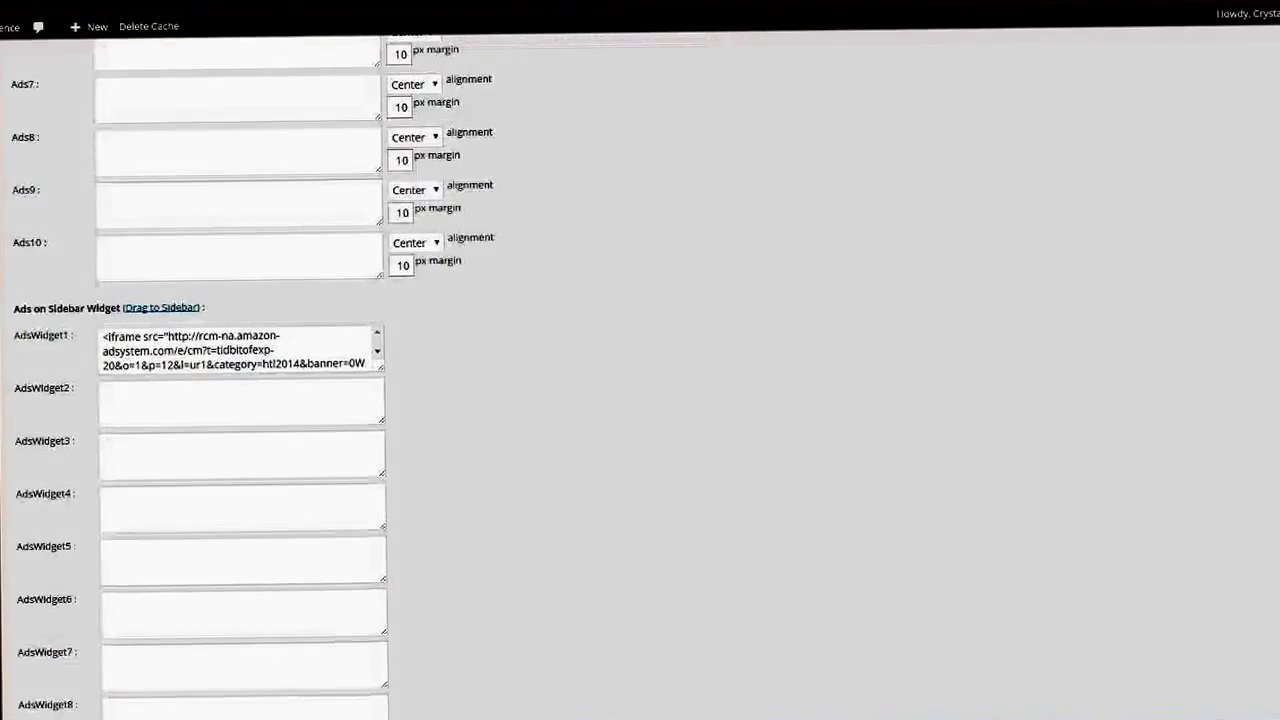